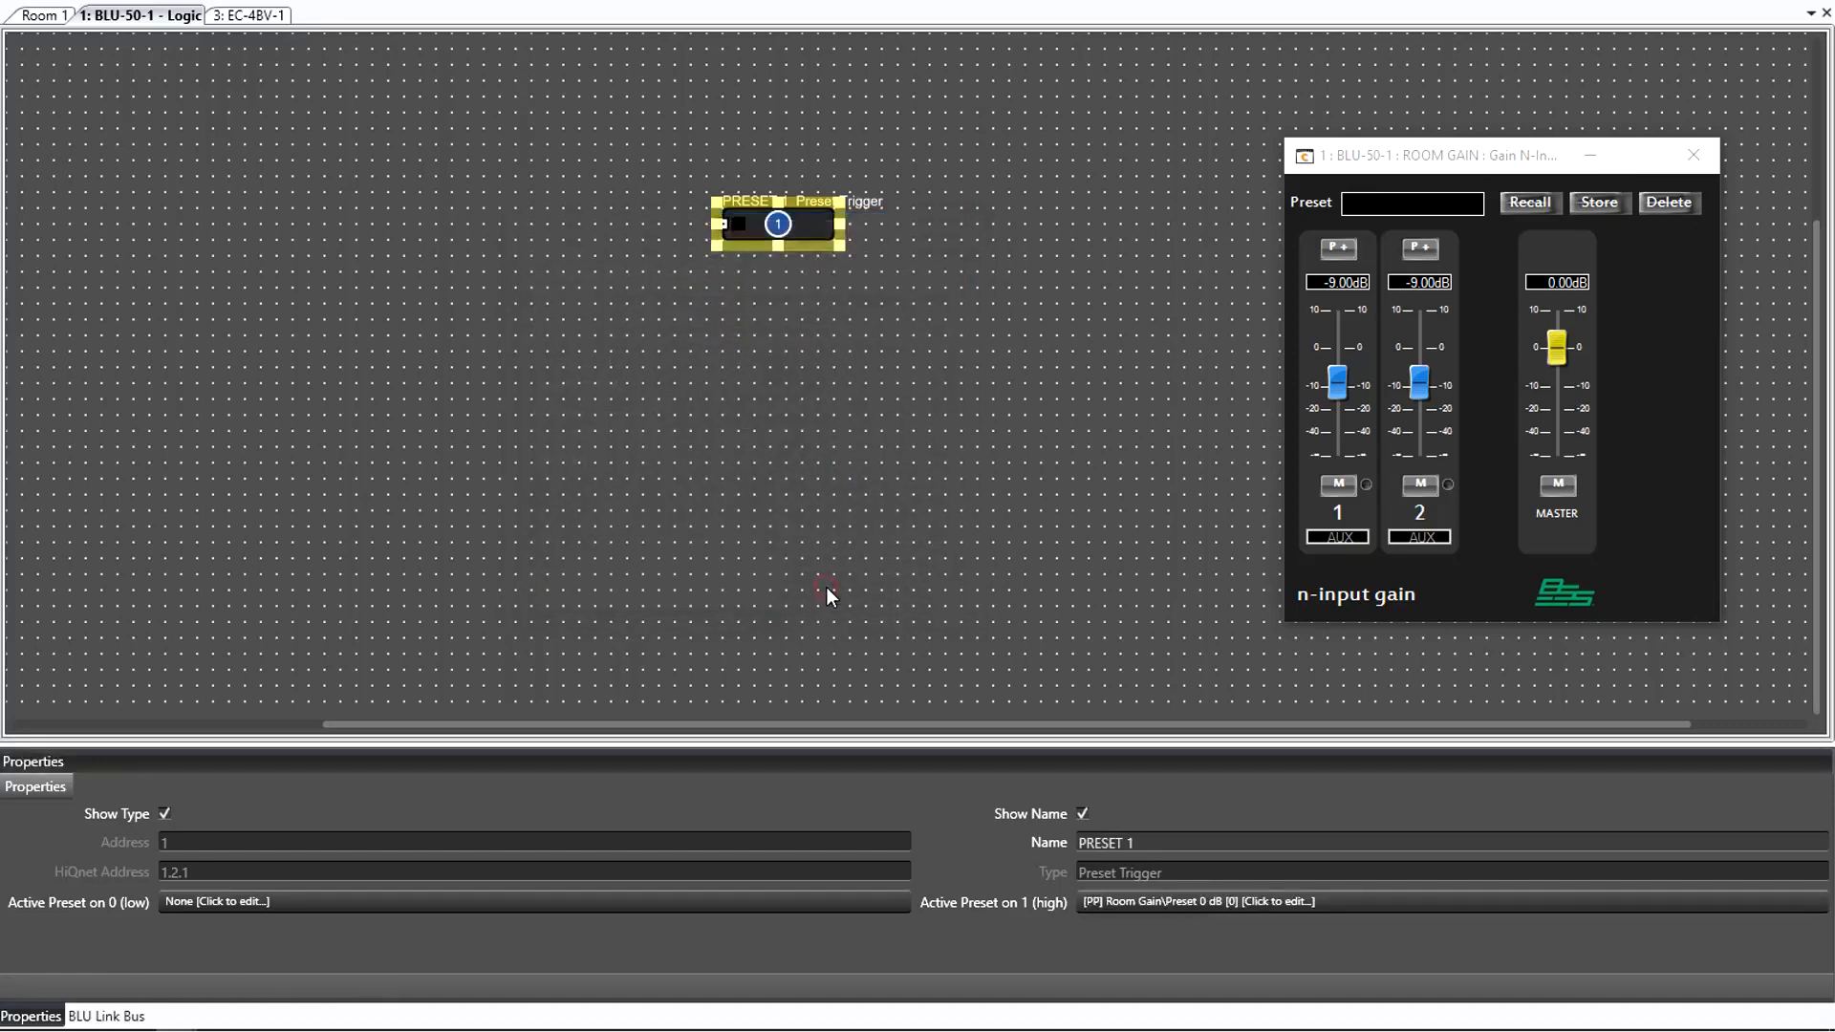
# Step: Add a Logic Source beside the PRESET 1 trigger on its input side and name it PRESET RECALL
pyautogui.click(369, 210)
pyautogui.rightClick(369, 210)
pyautogui.moveTo(392, 221)
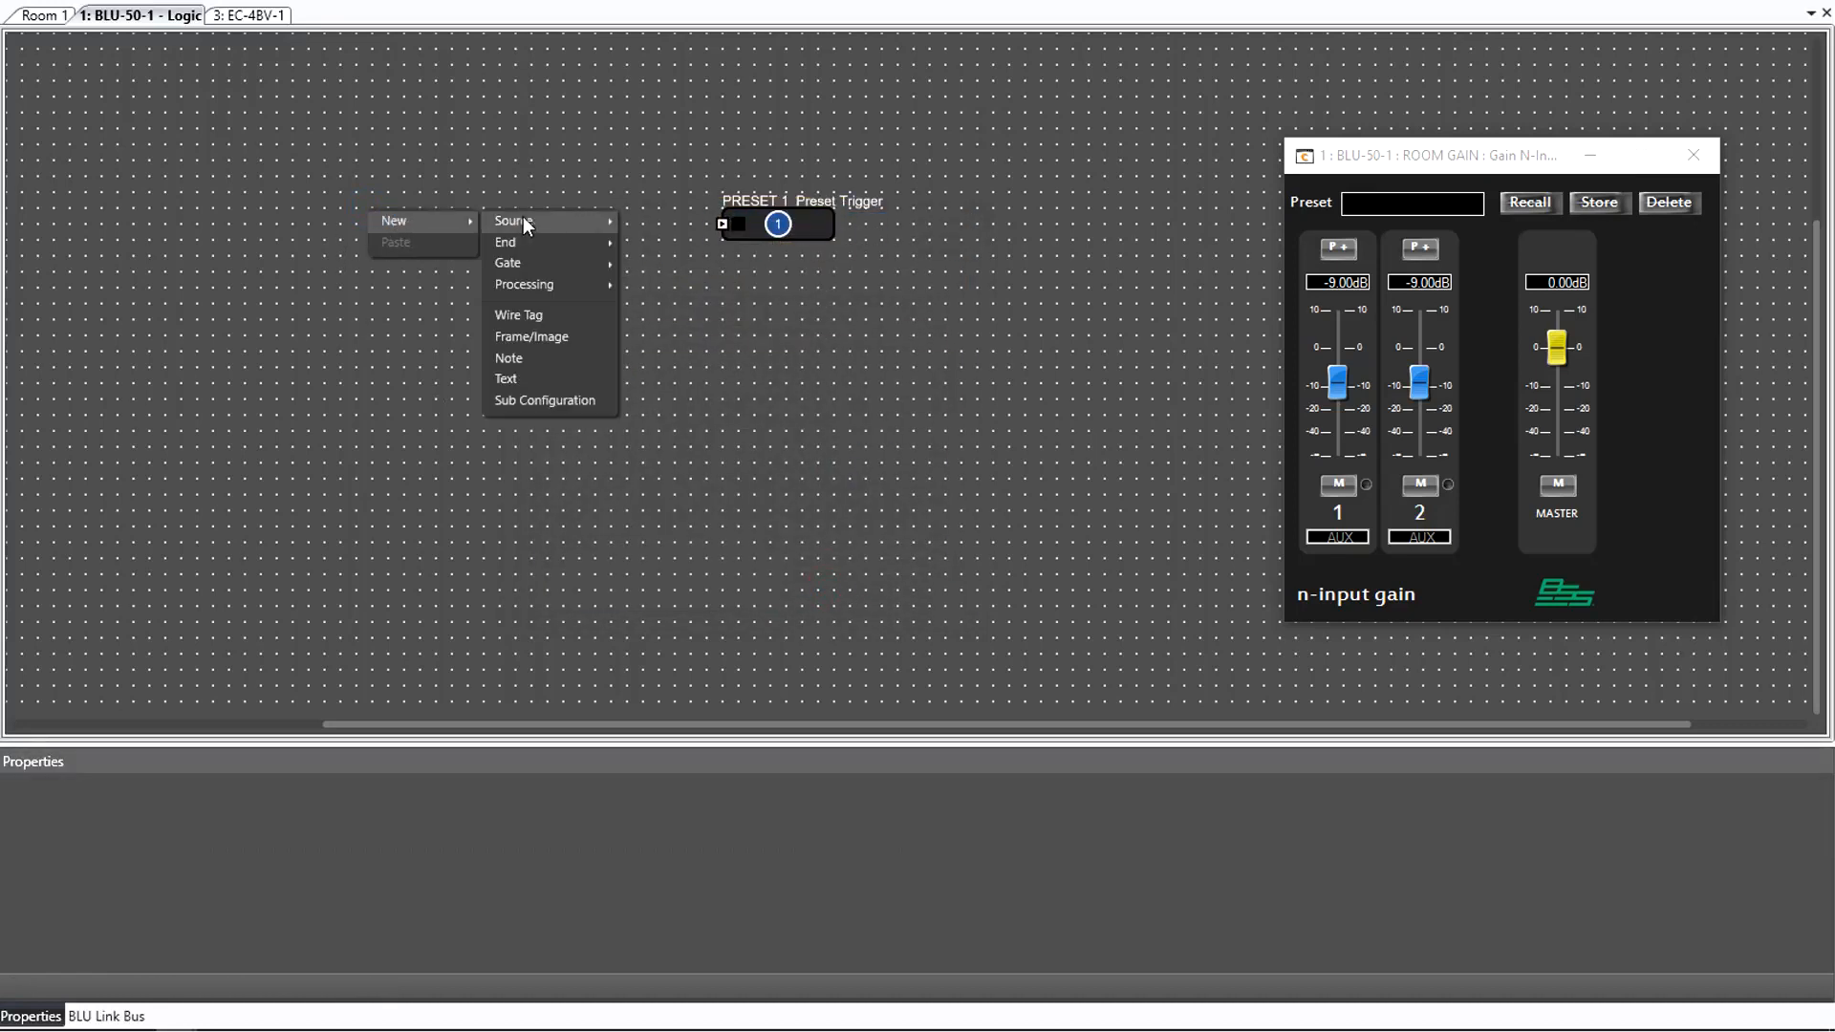
pyautogui.moveTo(523, 221)
pyautogui.click(673, 343)
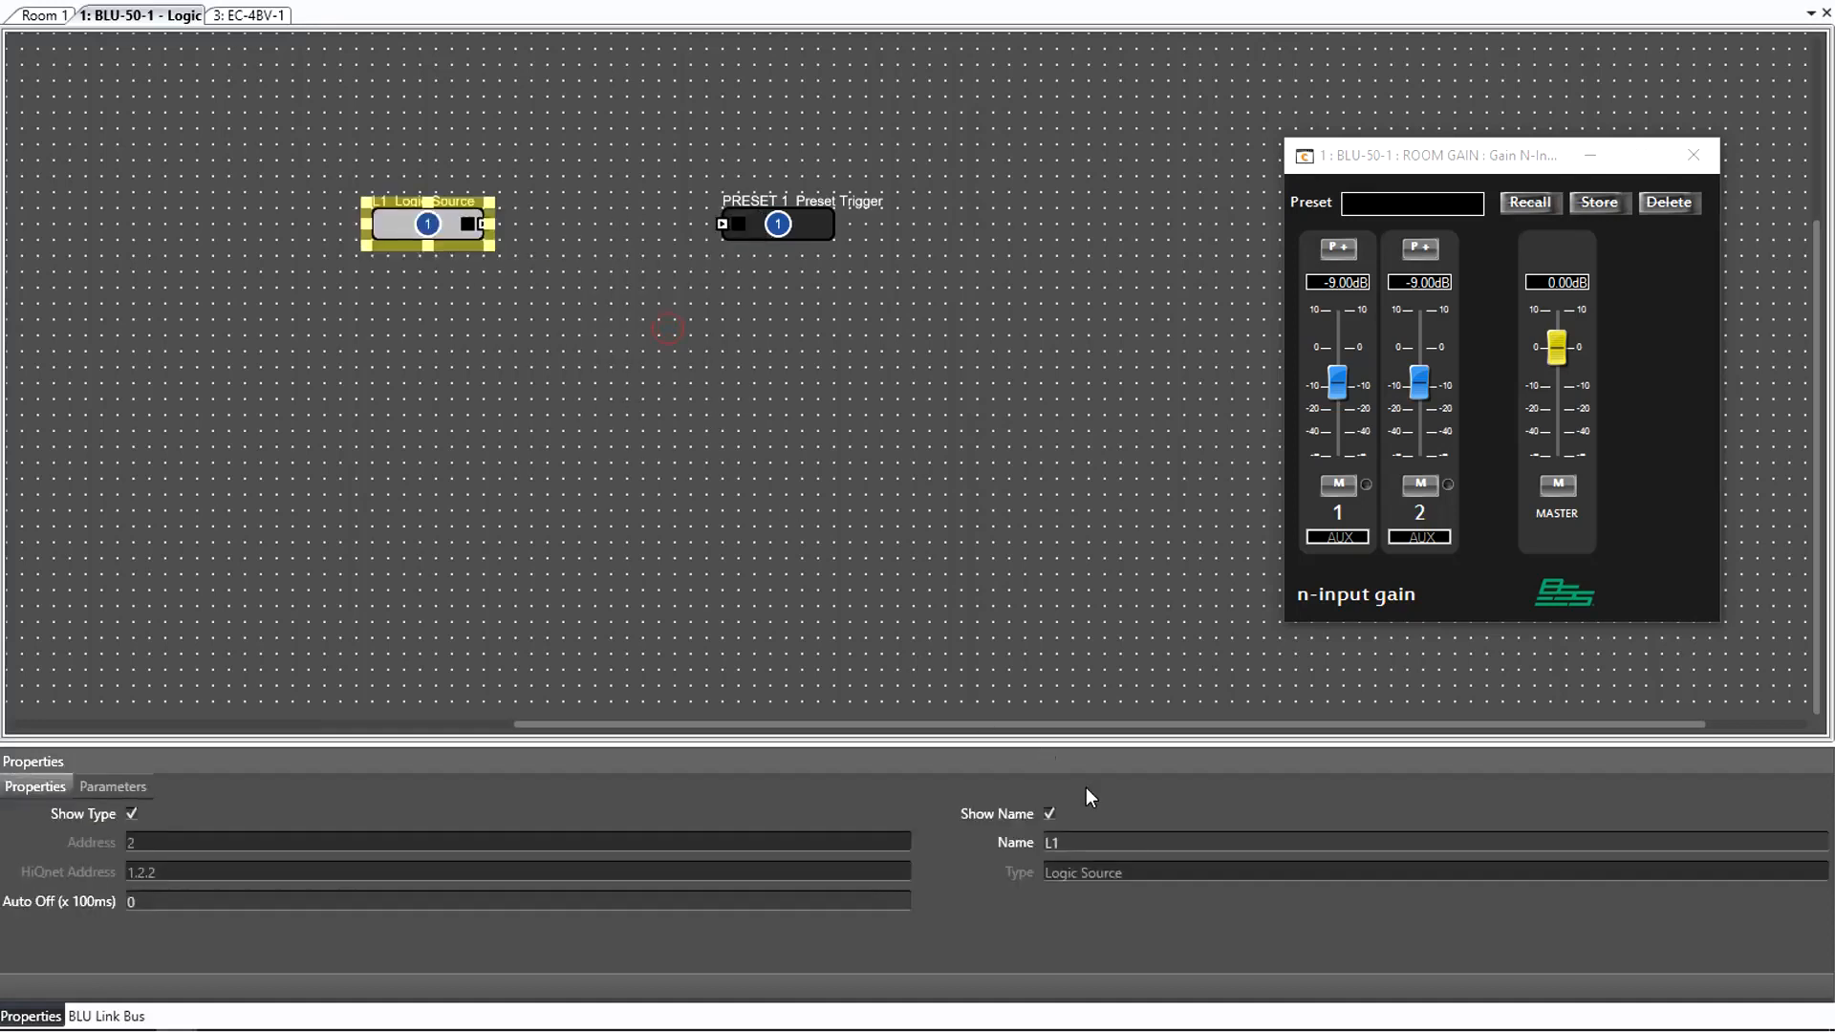
pyautogui.click(968, 841)
pyautogui.write('PRESE')
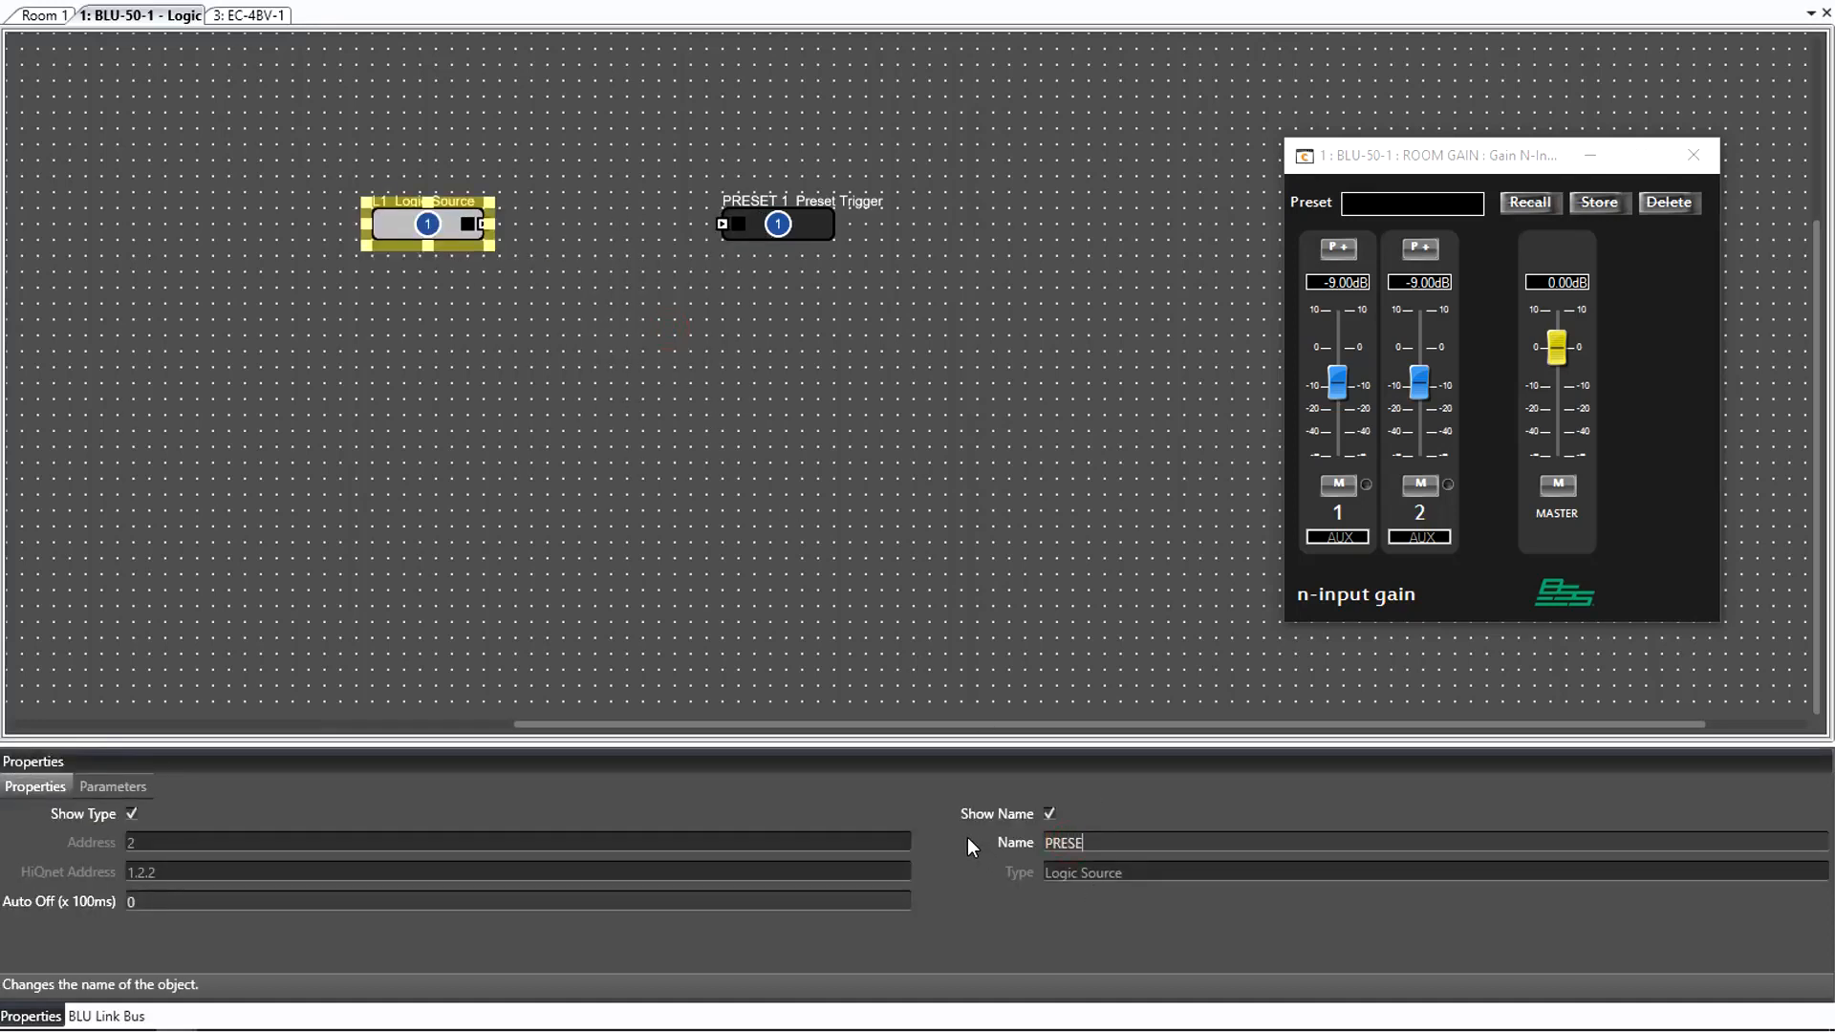
pyautogui.write('T RECALL')
pyautogui.press('Return')
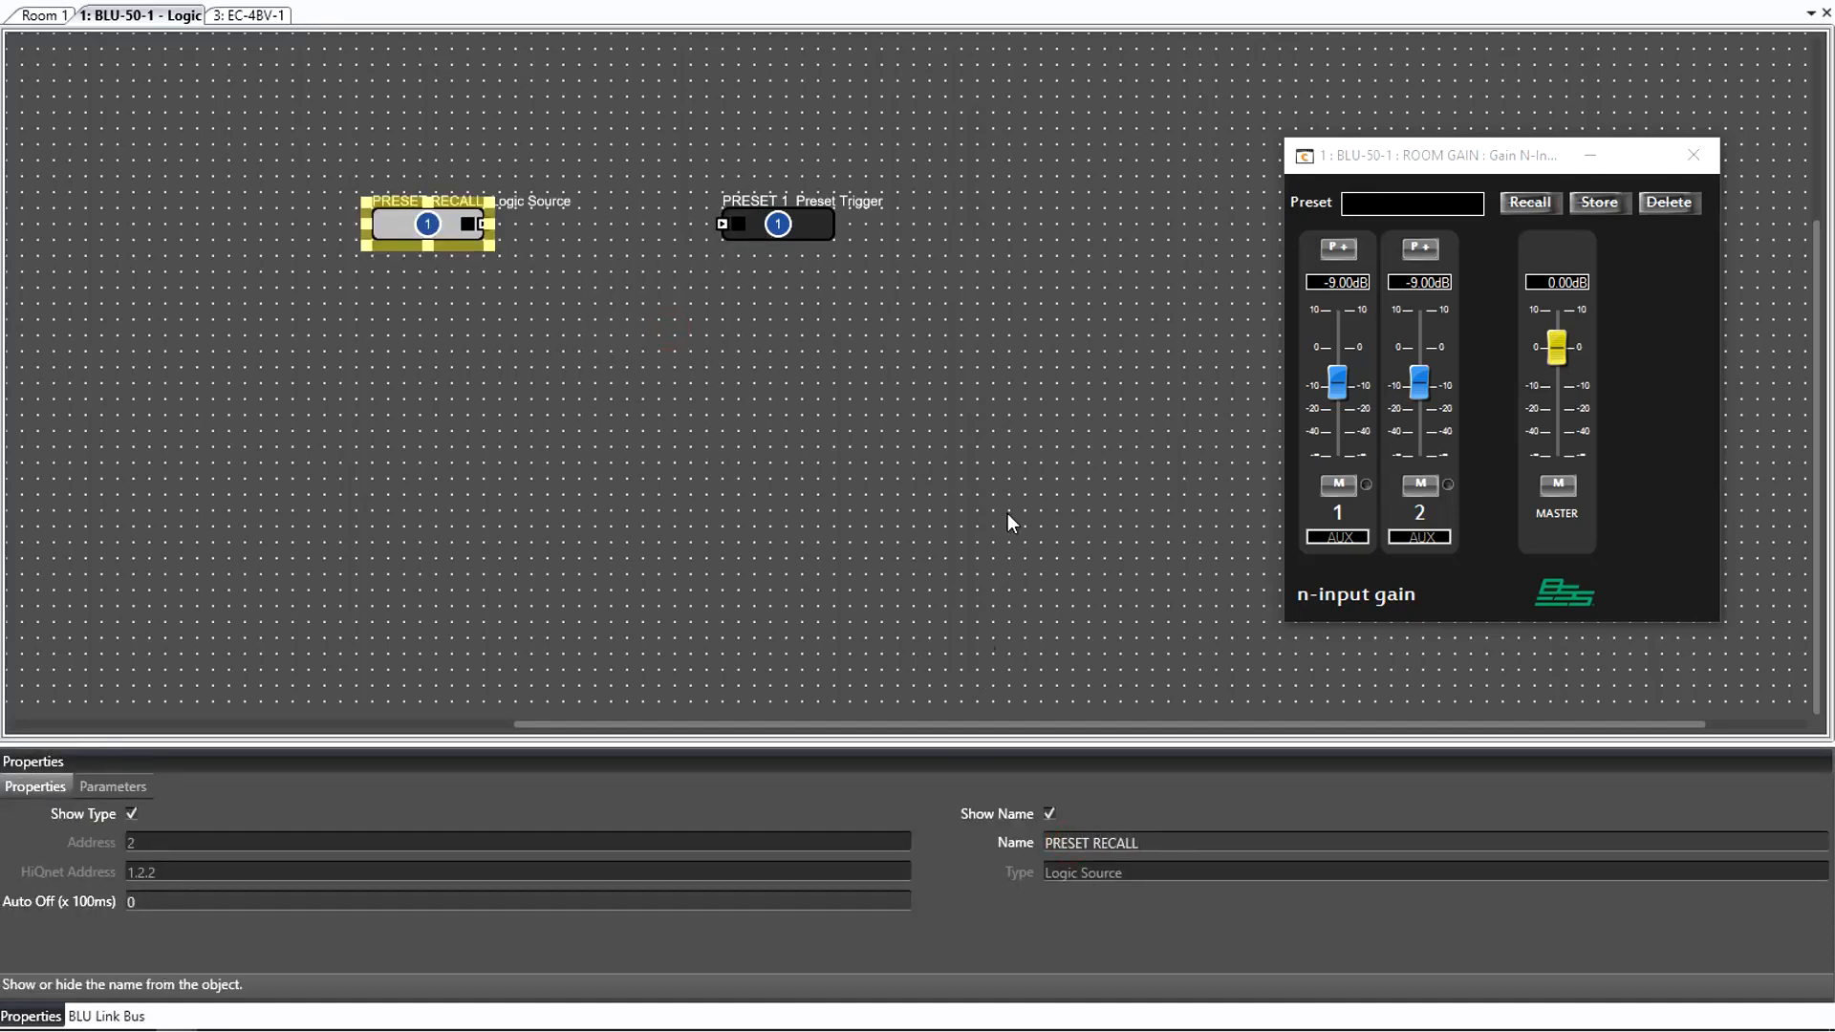
# Step: Wire PRESET RECALL to the PRESET 1 trigger and test the recall by switching the source on and off
pyautogui.moveTo(724, 224); pyautogui.dragTo(489, 222)
pyautogui.doubleClick(442, 221)
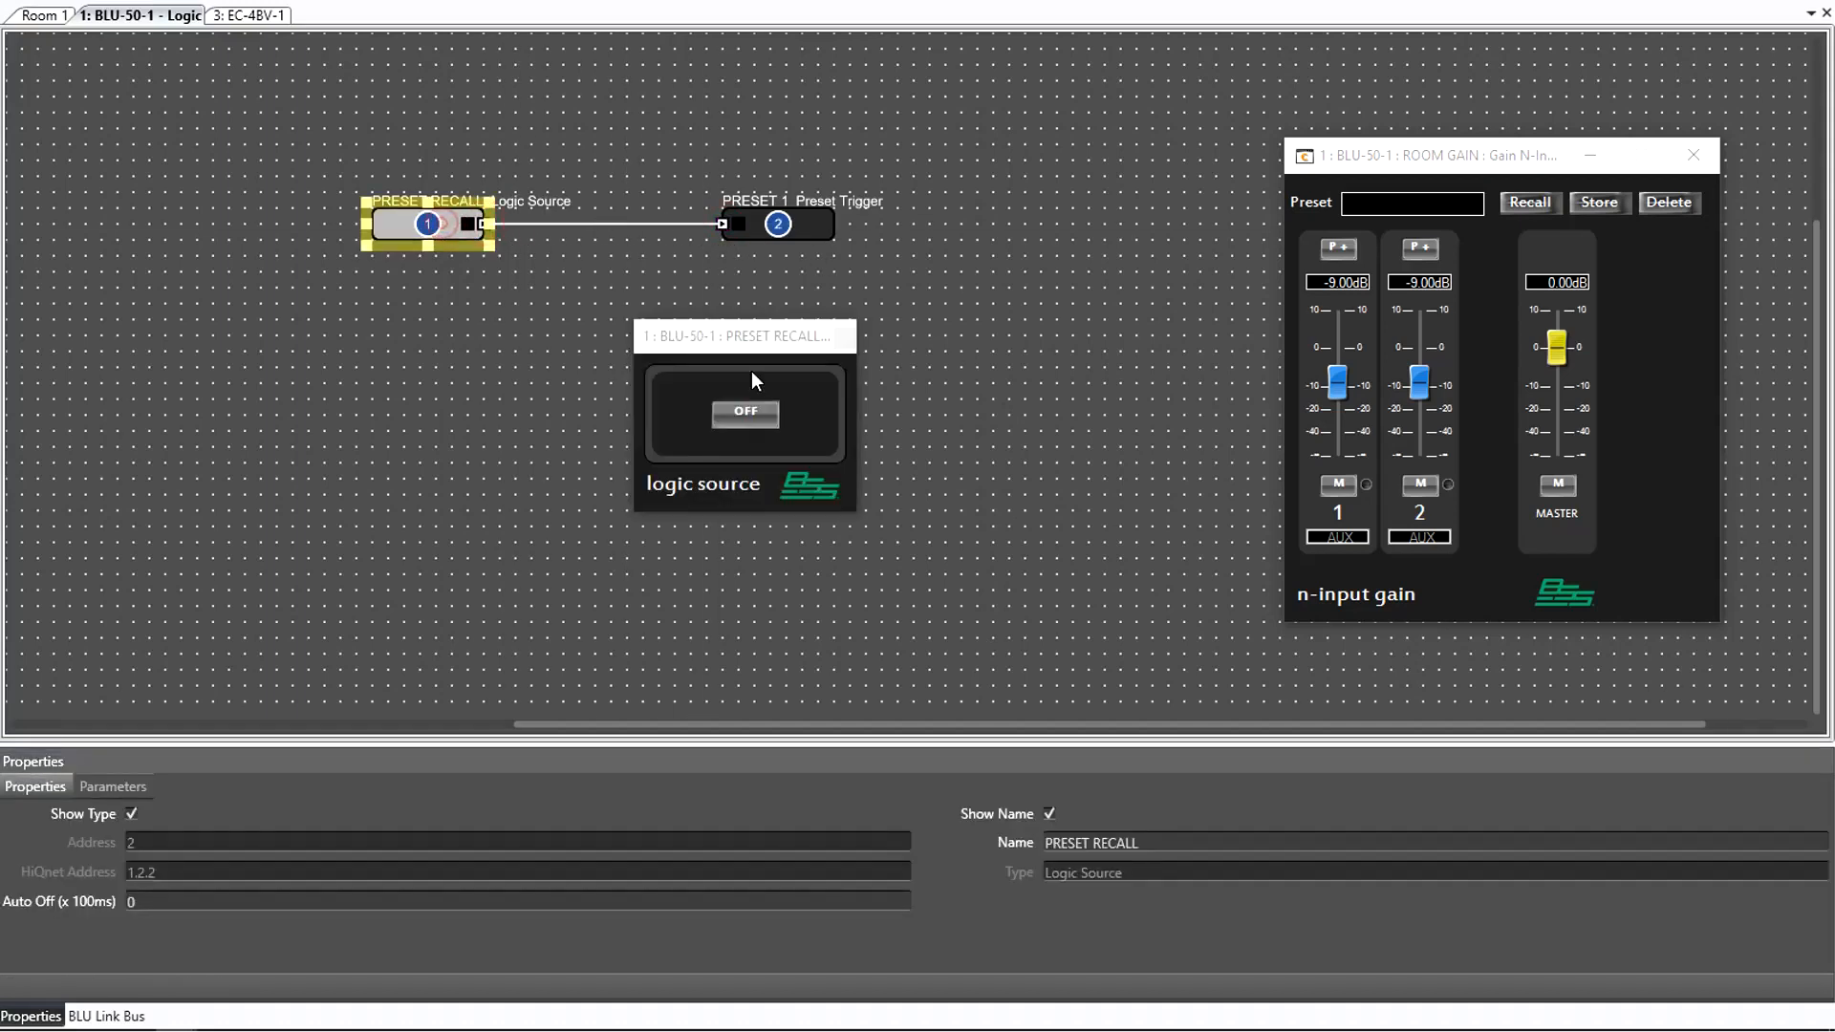
pyautogui.click(767, 411)
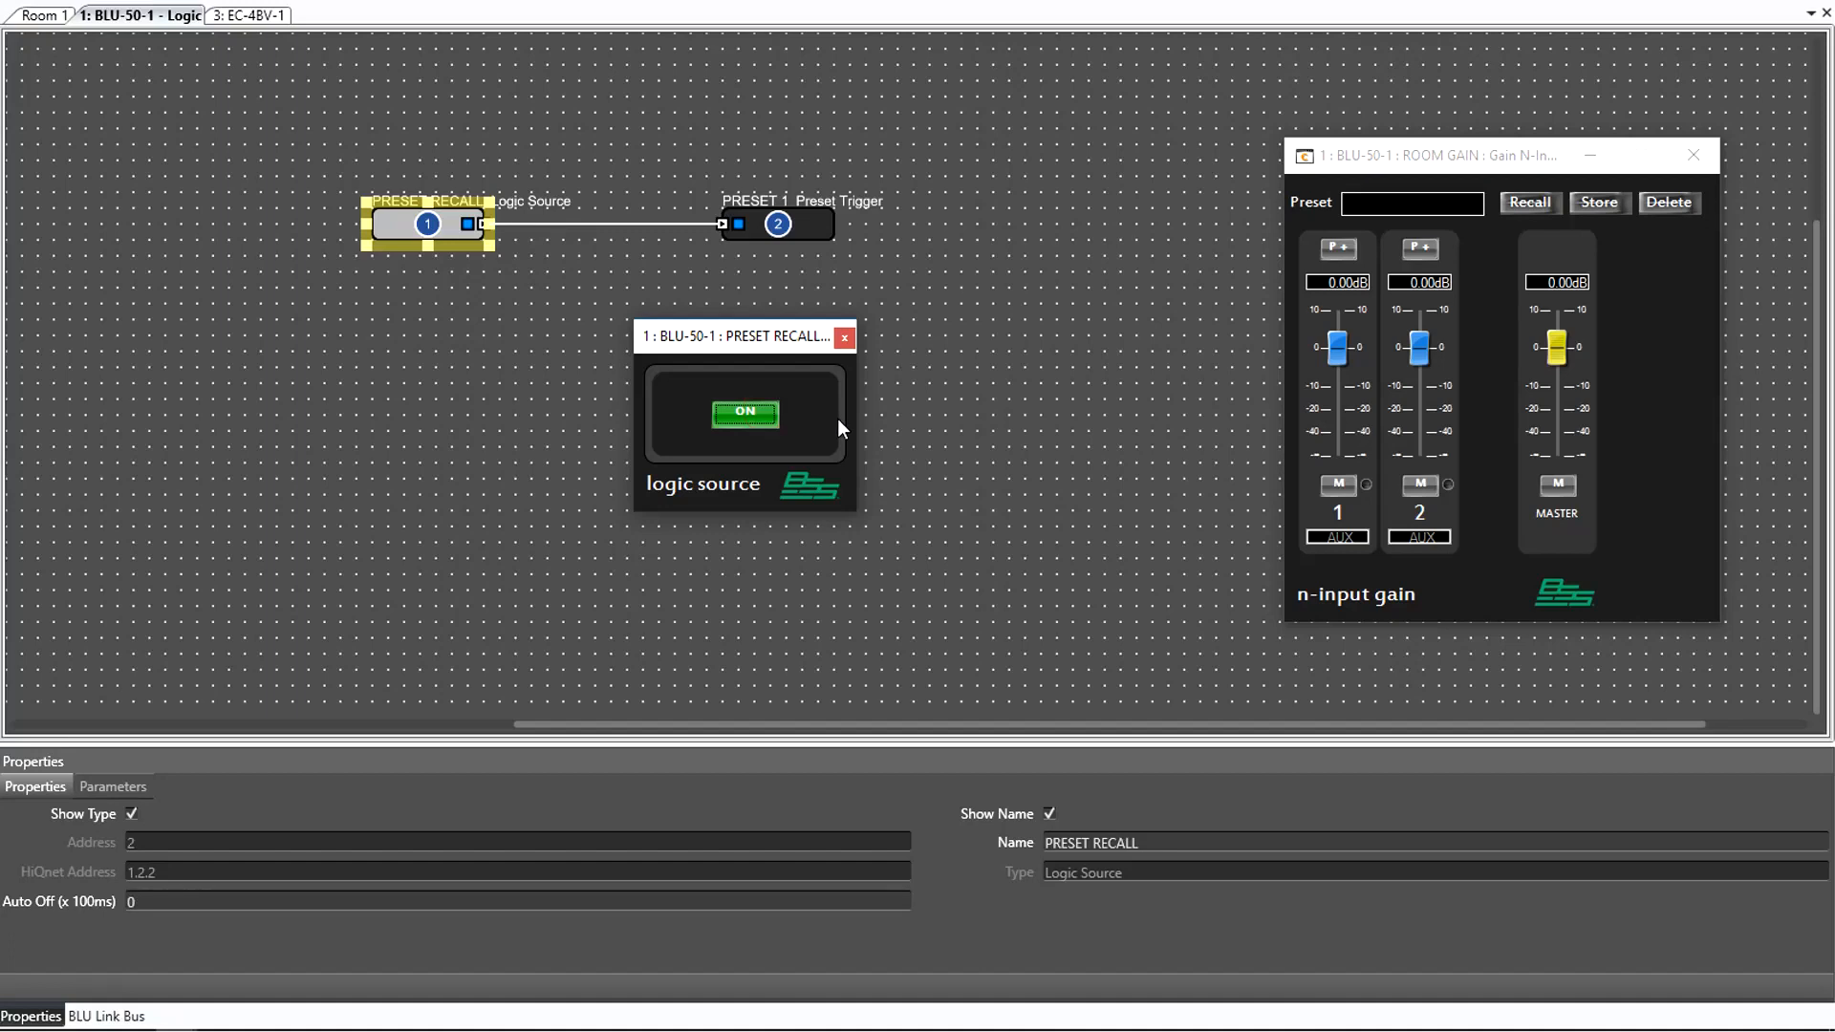
pyautogui.click(768, 416)
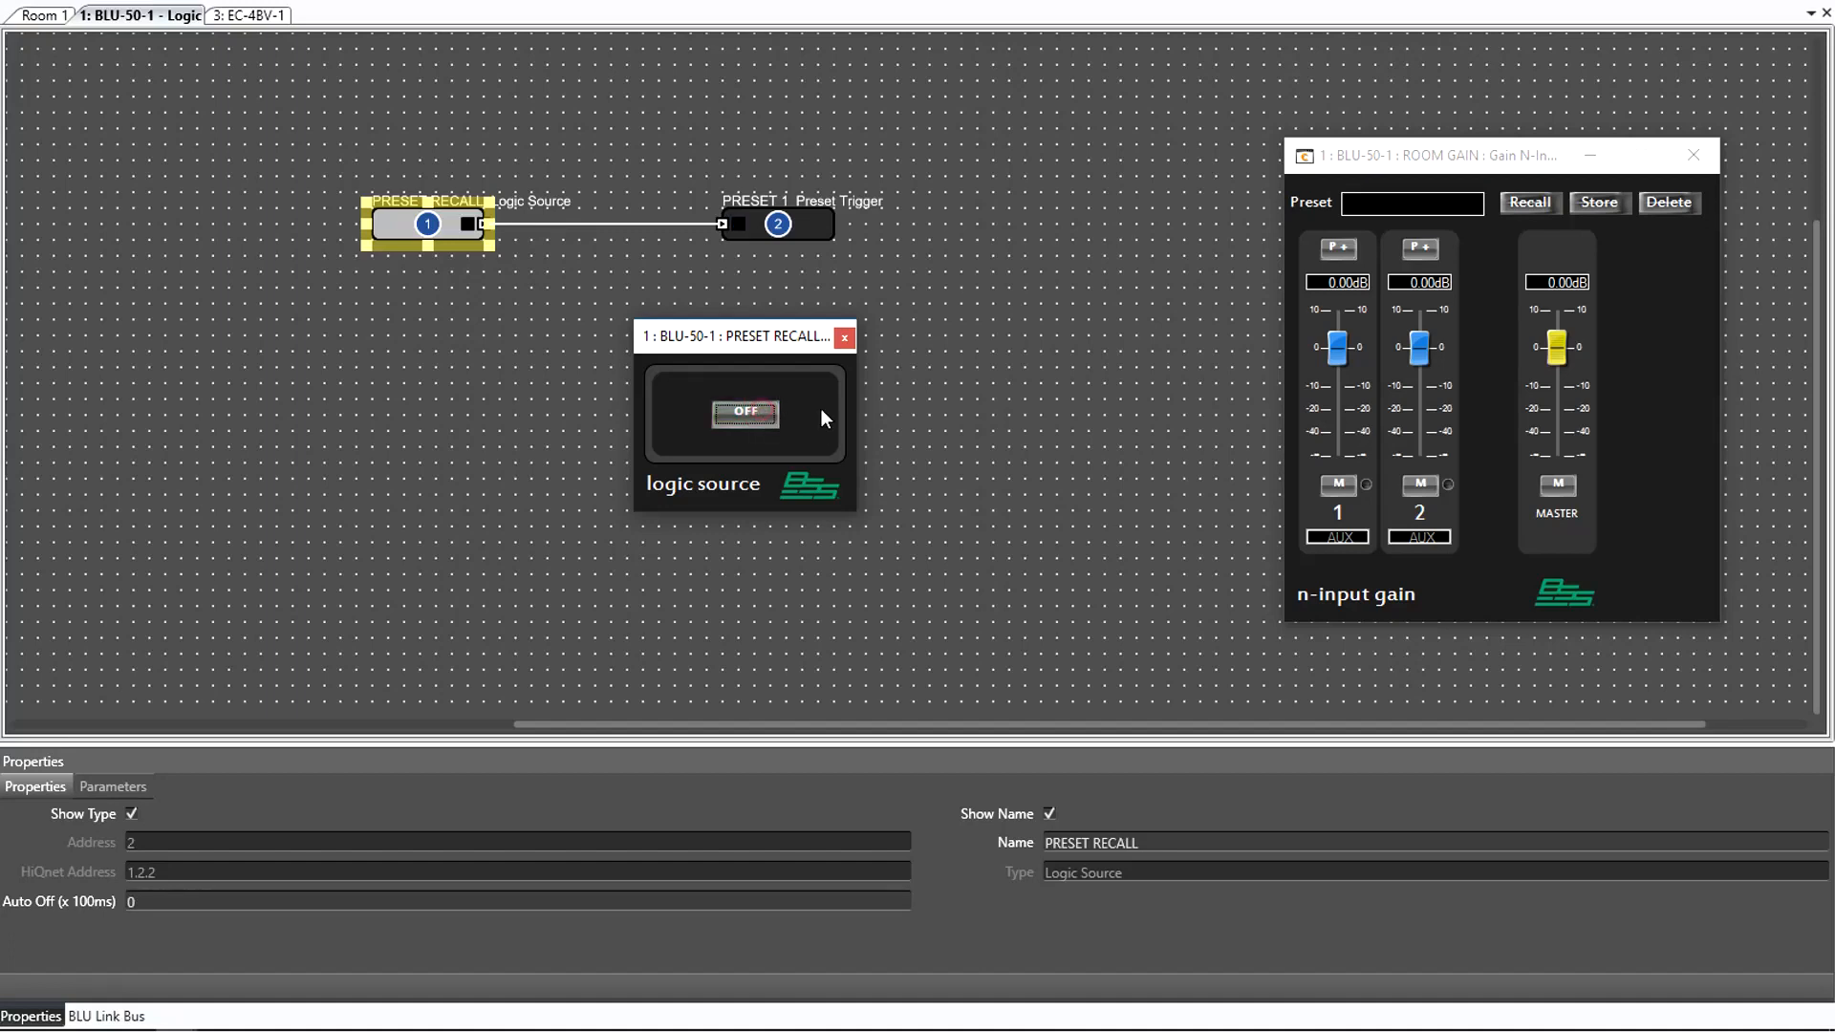
pyautogui.click(845, 338)
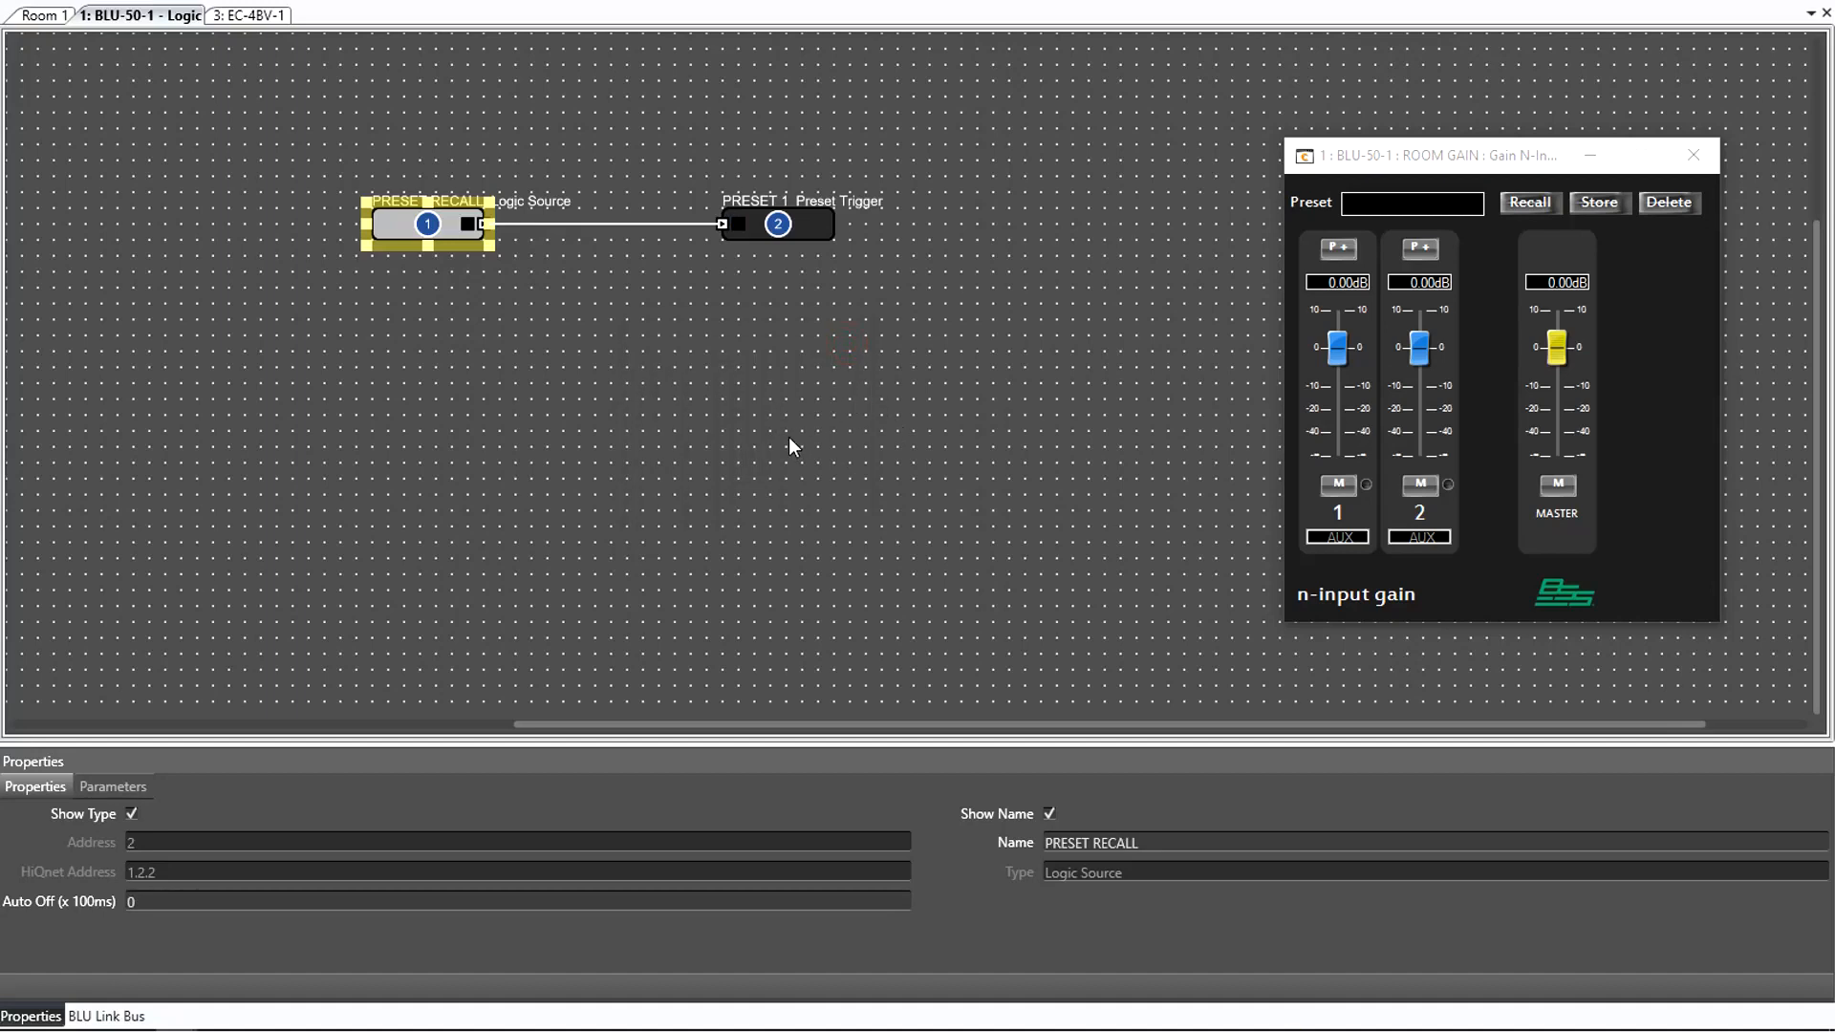
# Step: Copy the PRESET 1 trigger twice below the original and set copy L1's active preset on 1 (high) to Preset -3dB
pyautogui.click(827, 226)
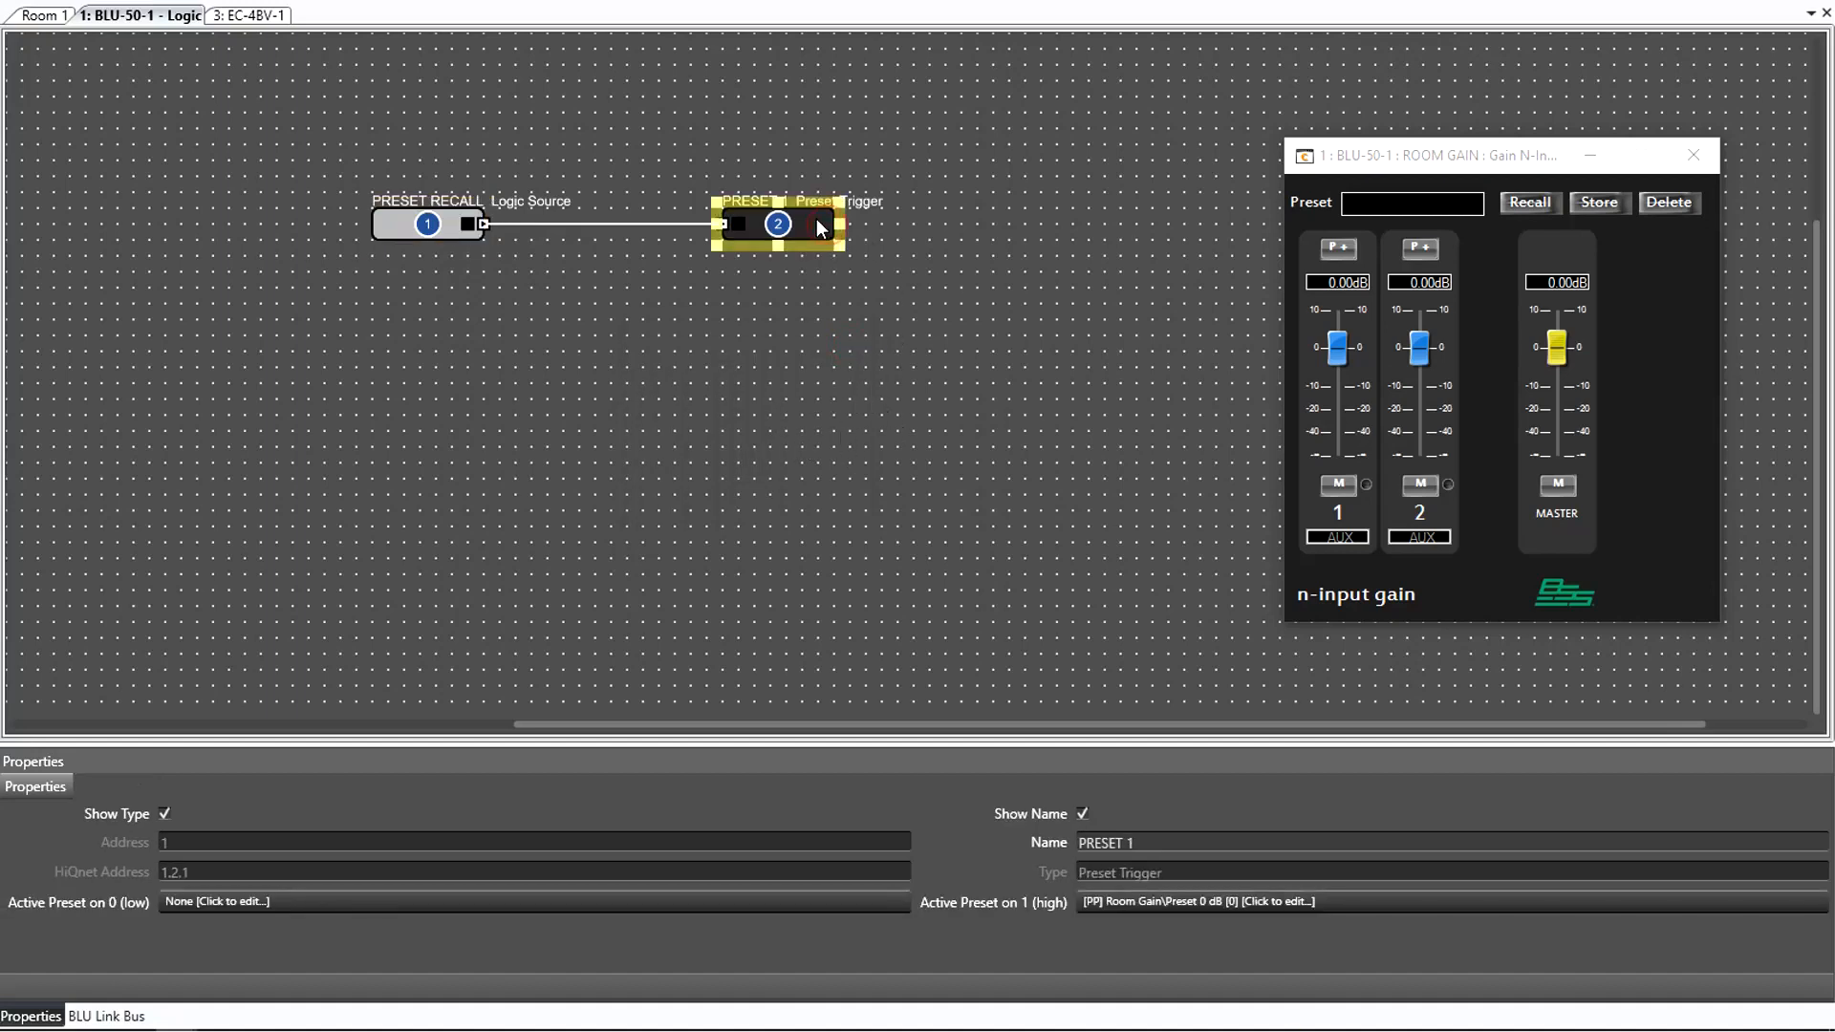
pyautogui.moveTo(827, 226); pyautogui.dragTo(822, 350)
pyautogui.click(811, 288)
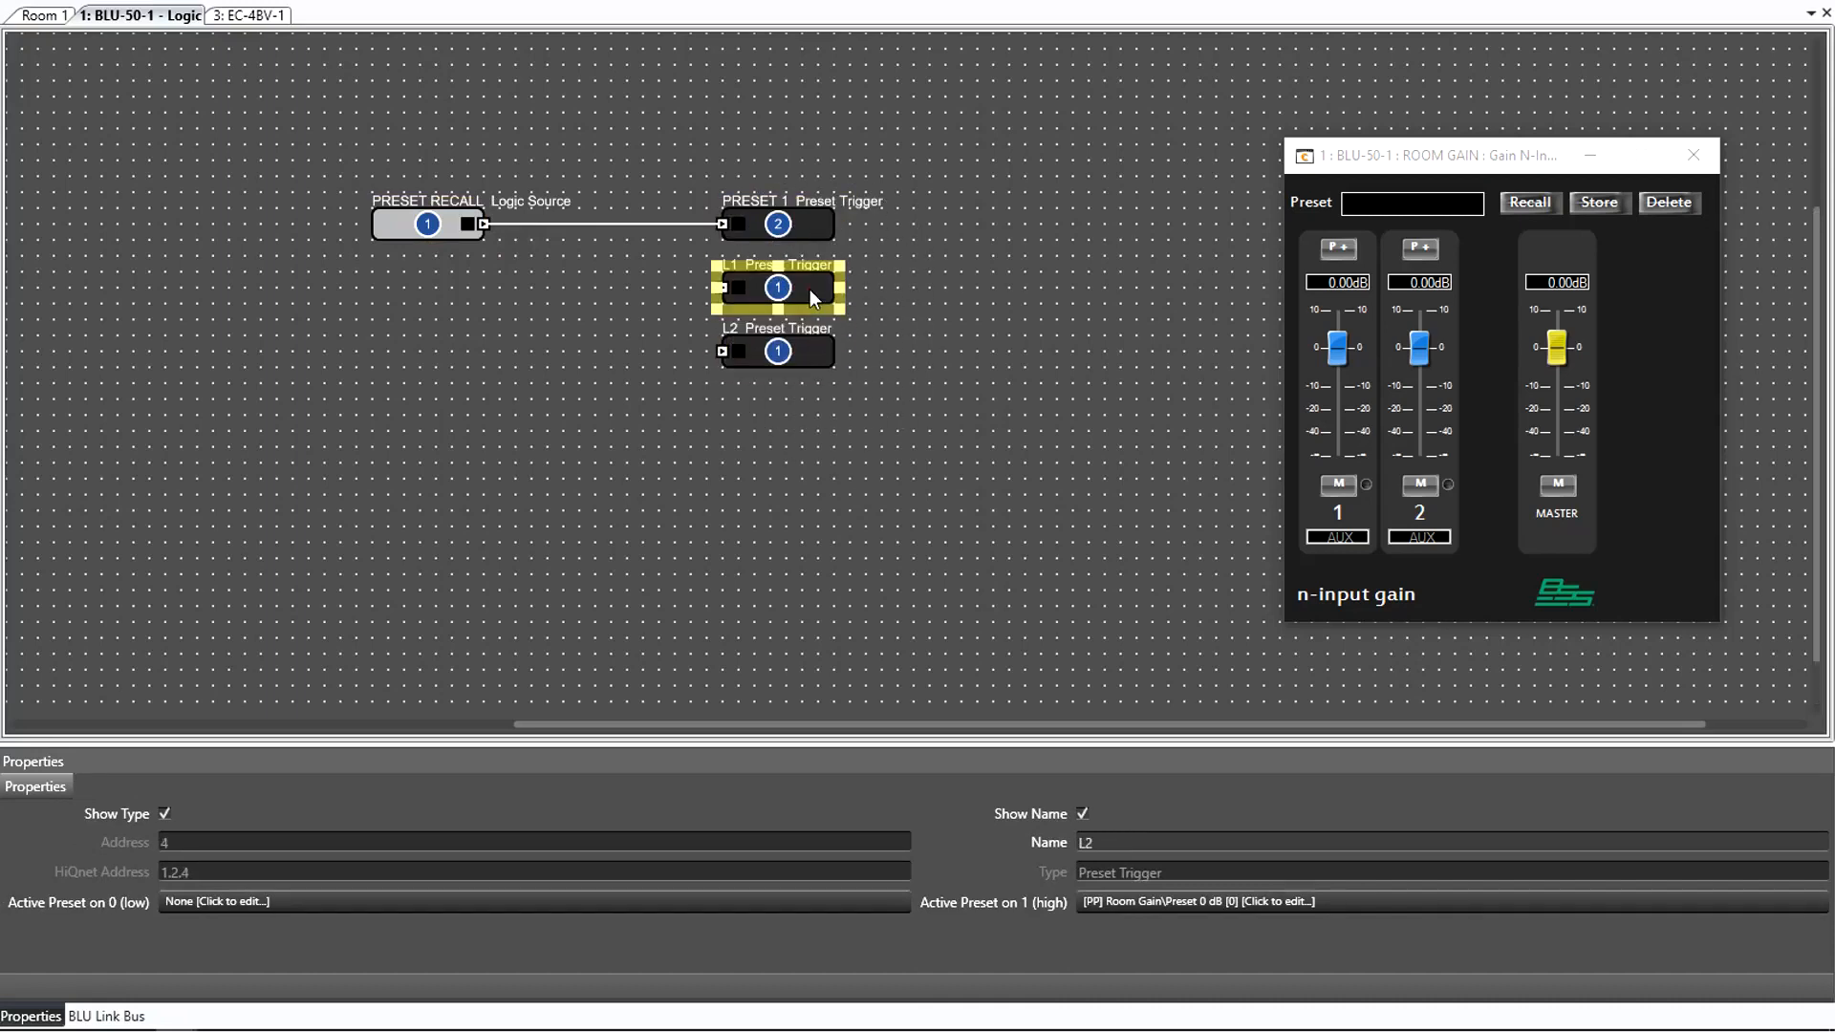
pyautogui.click(1177, 902)
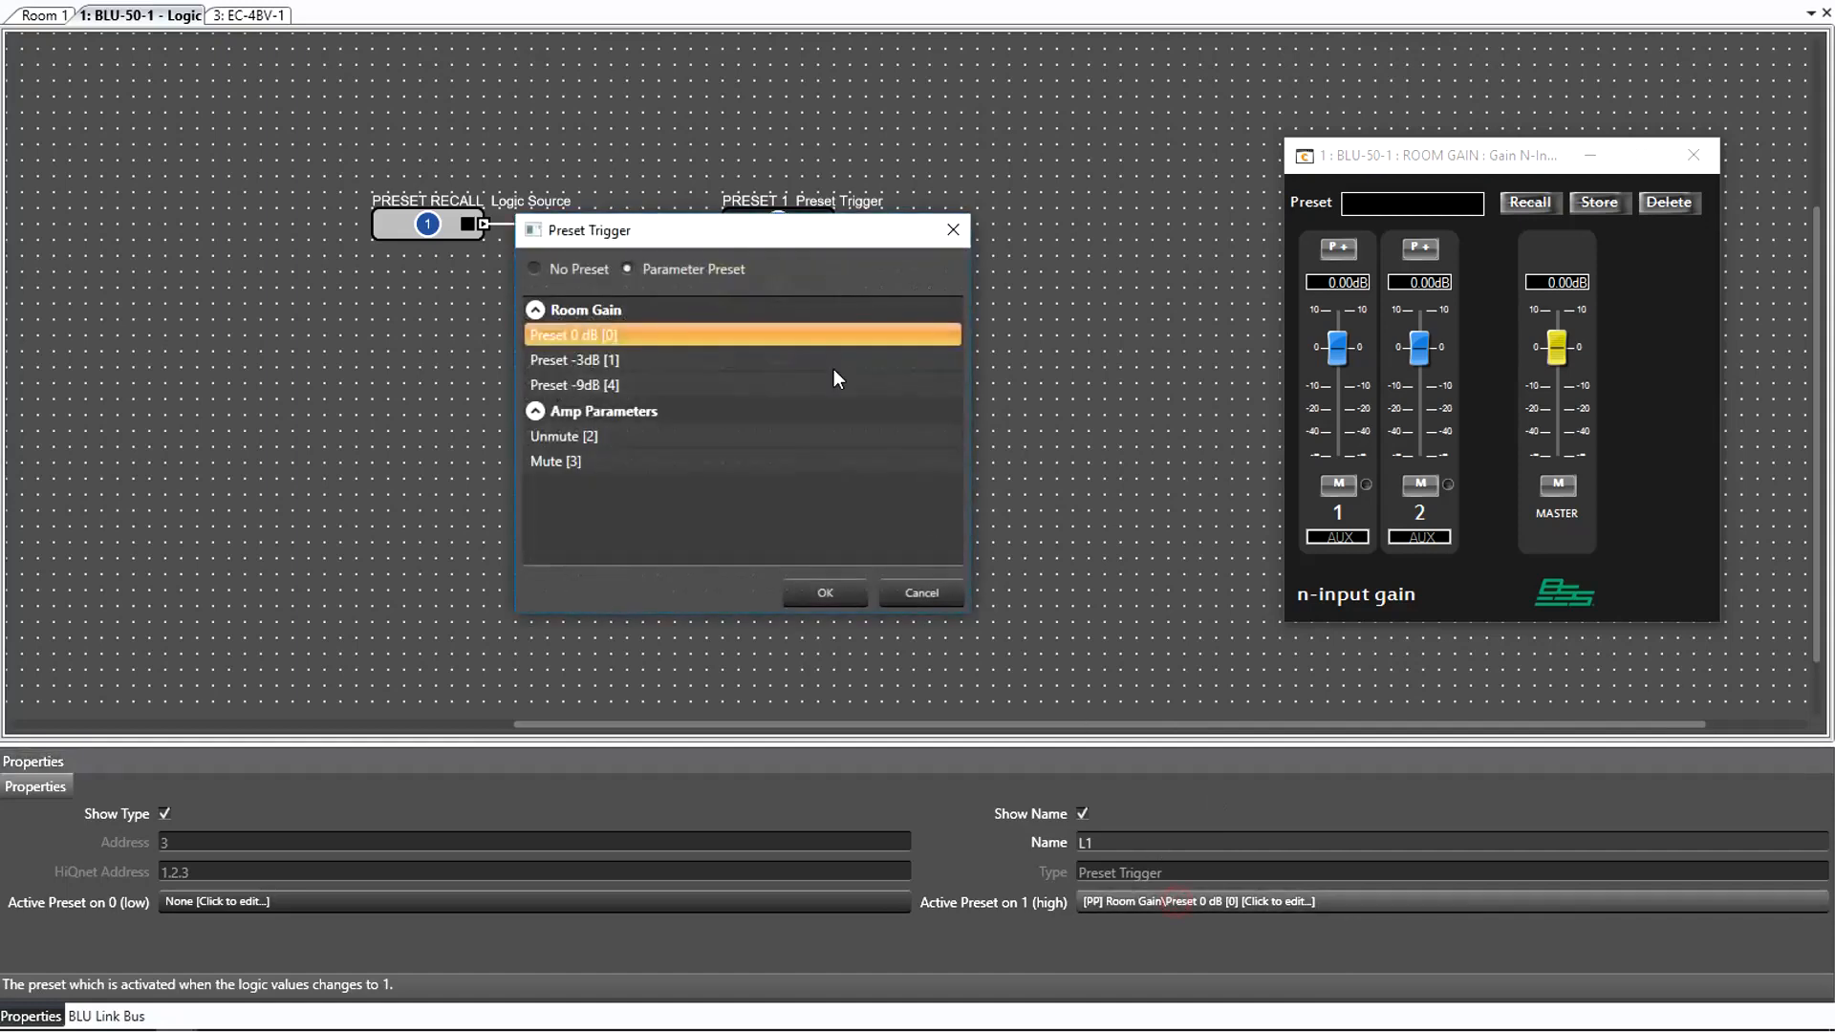
pyautogui.click(644, 358)
pyautogui.click(842, 587)
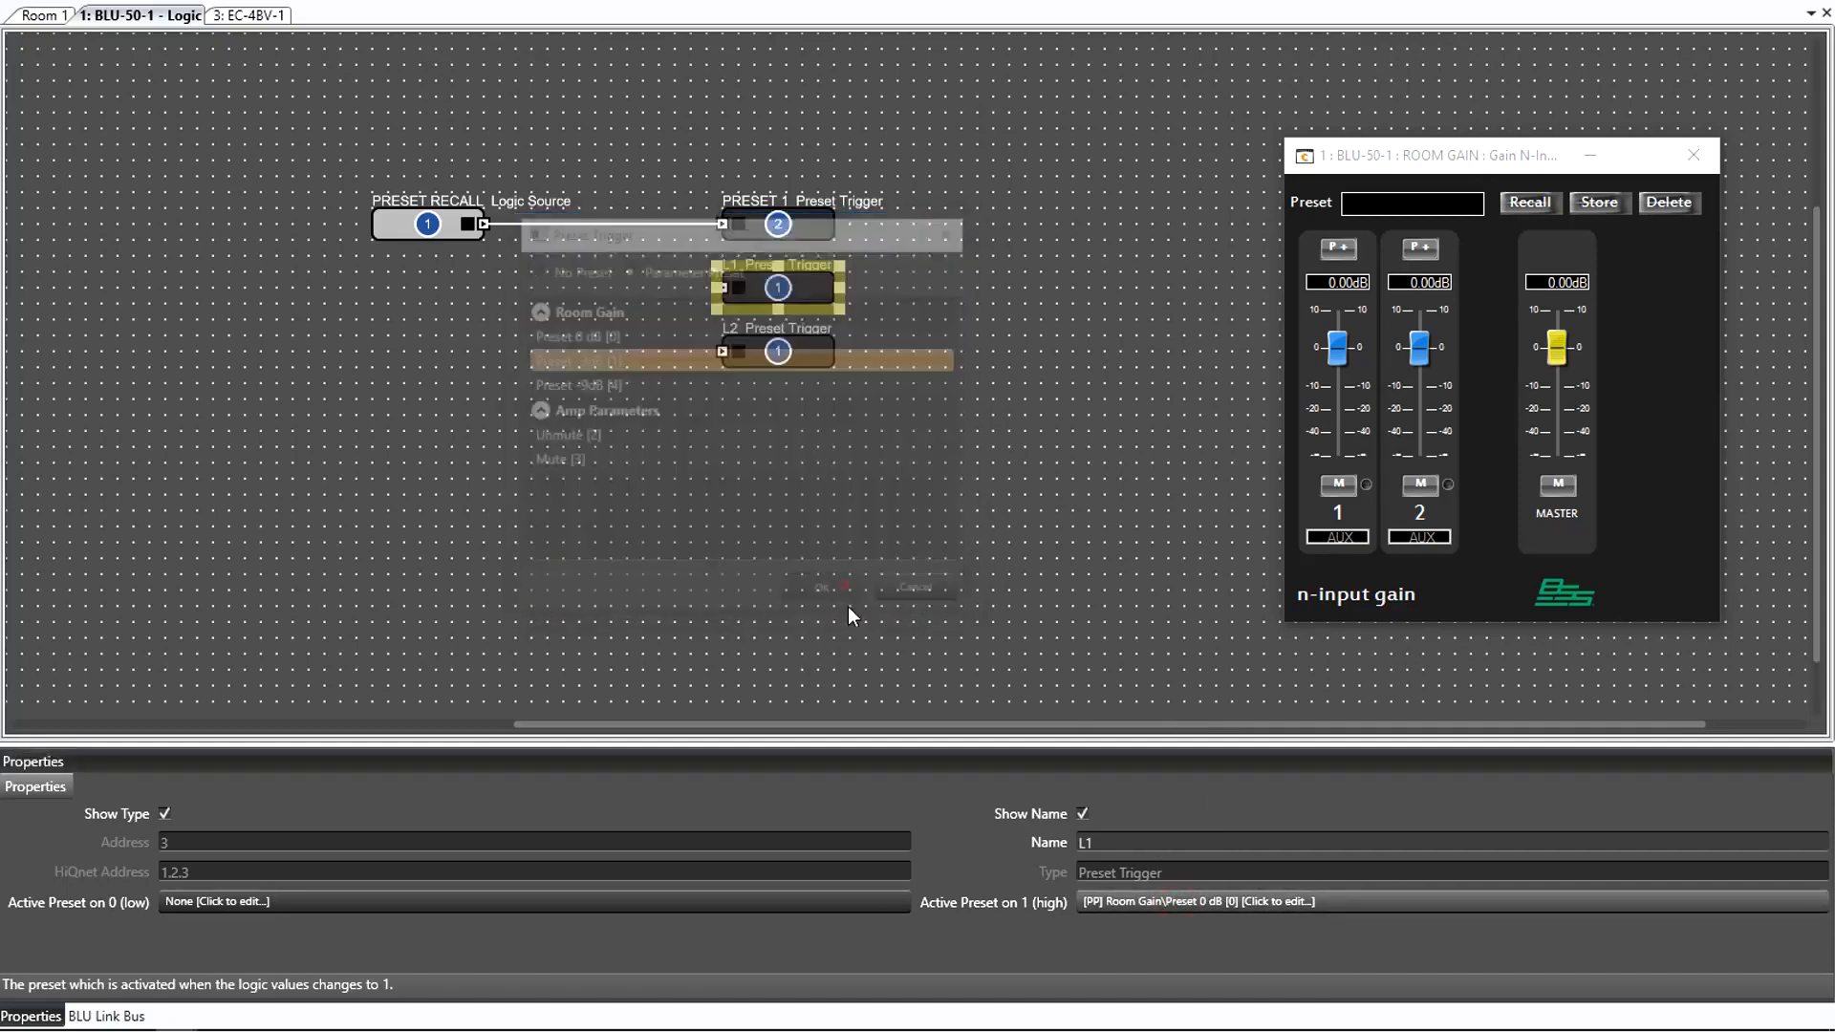
# Step: Set the active preset on 1 (high) of preset trigger L2 to Preset -9dB
pyautogui.click(782, 347)
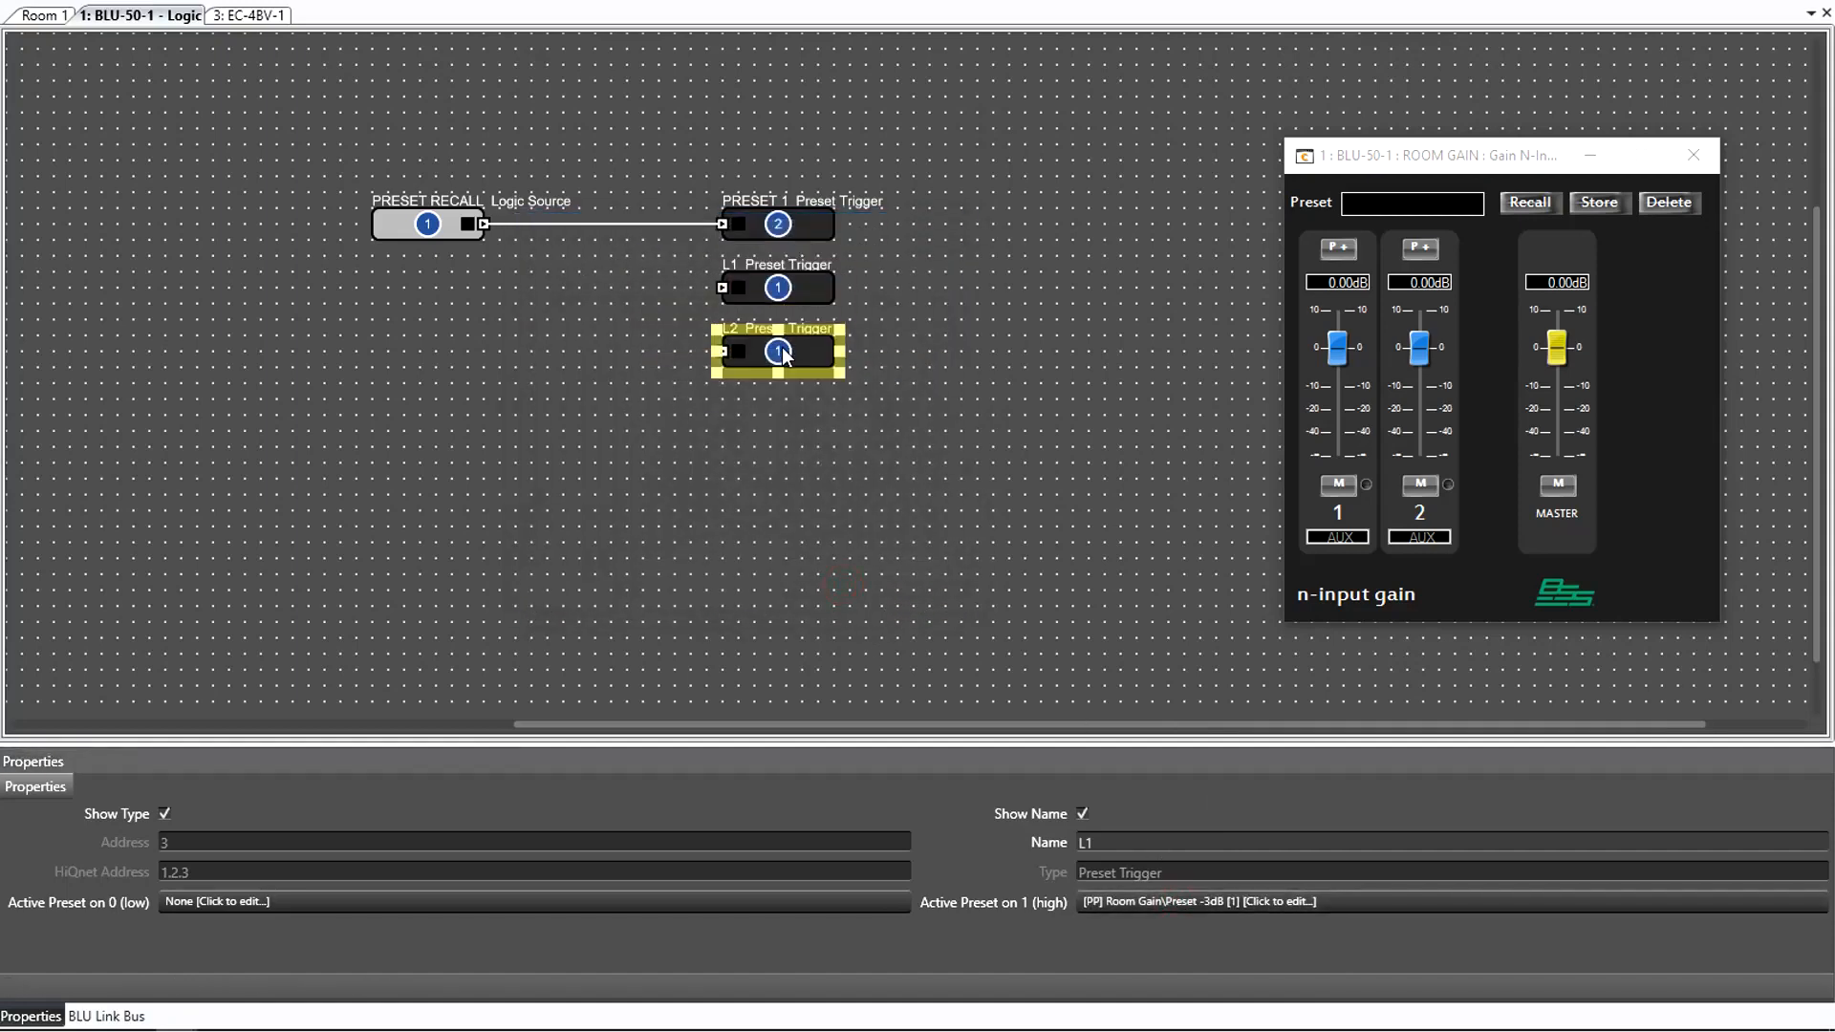
pyautogui.click(1172, 904)
pyautogui.click(721, 386)
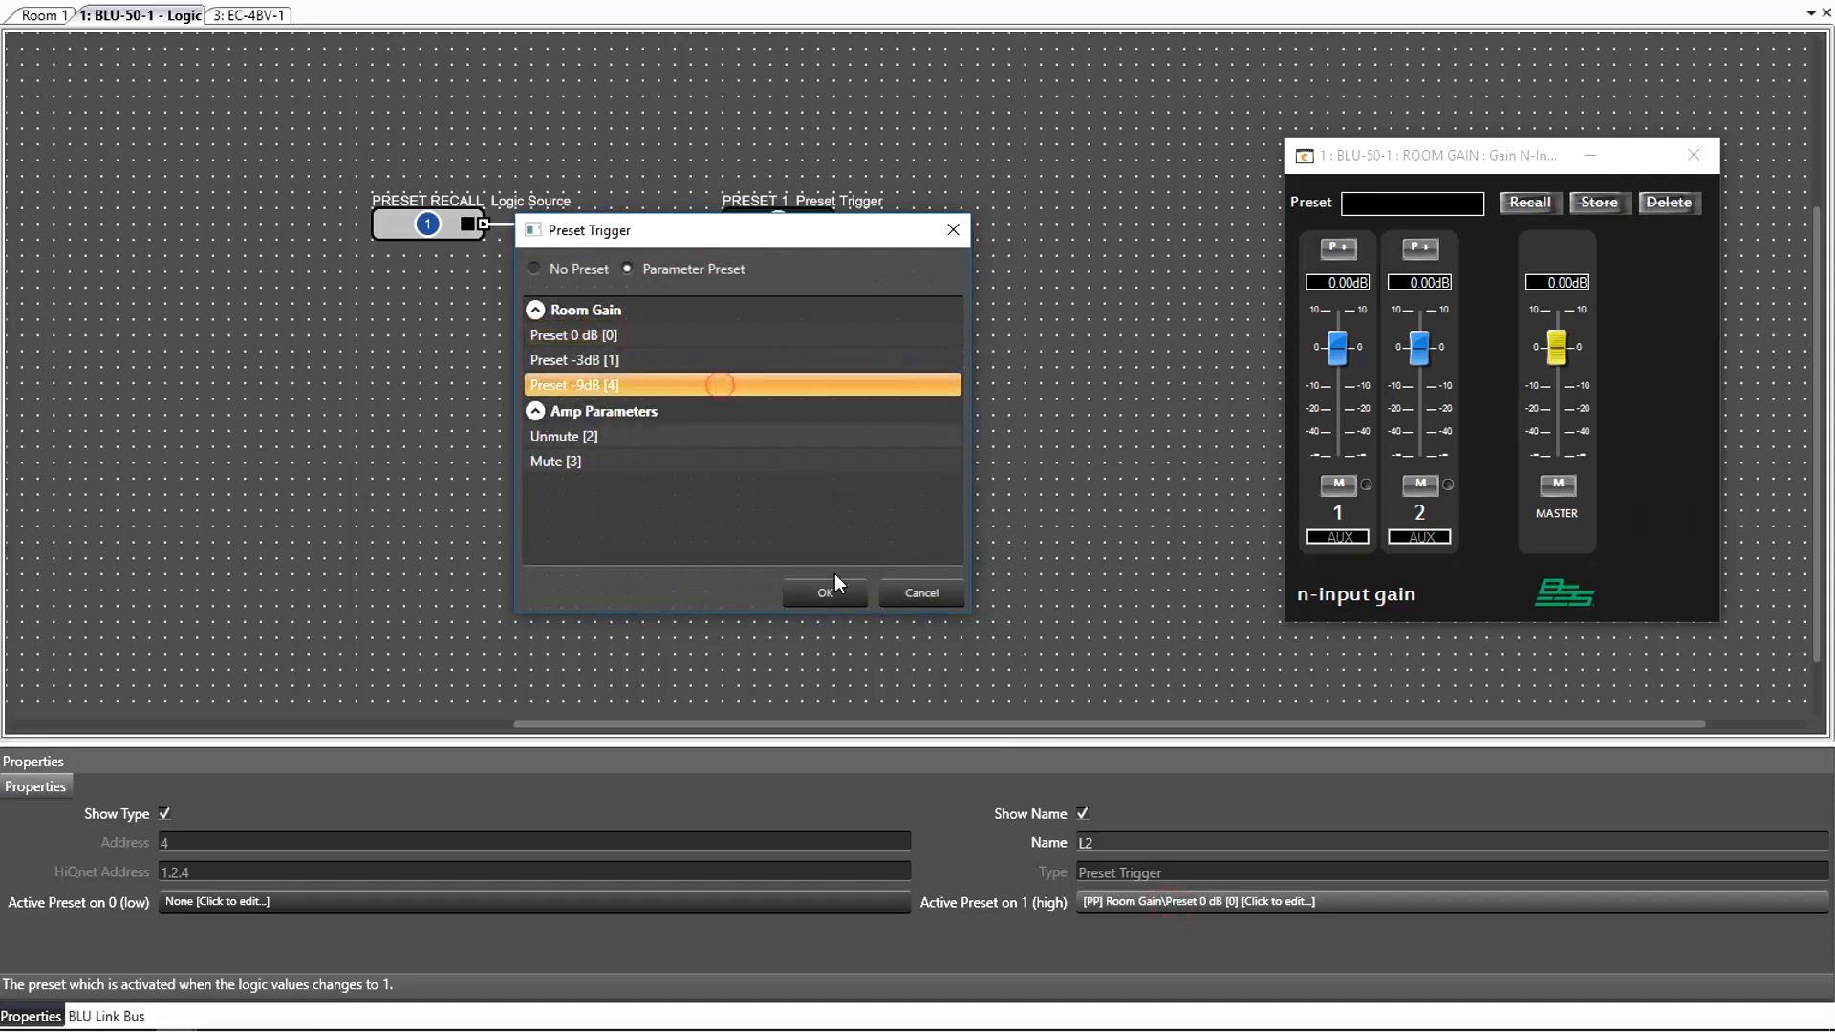
pyautogui.click(834, 586)
# Step: Replace the wire between PRESET RECALL and PRESET 1 with a Counter/Shifter processing object
pyautogui.click(565, 223)
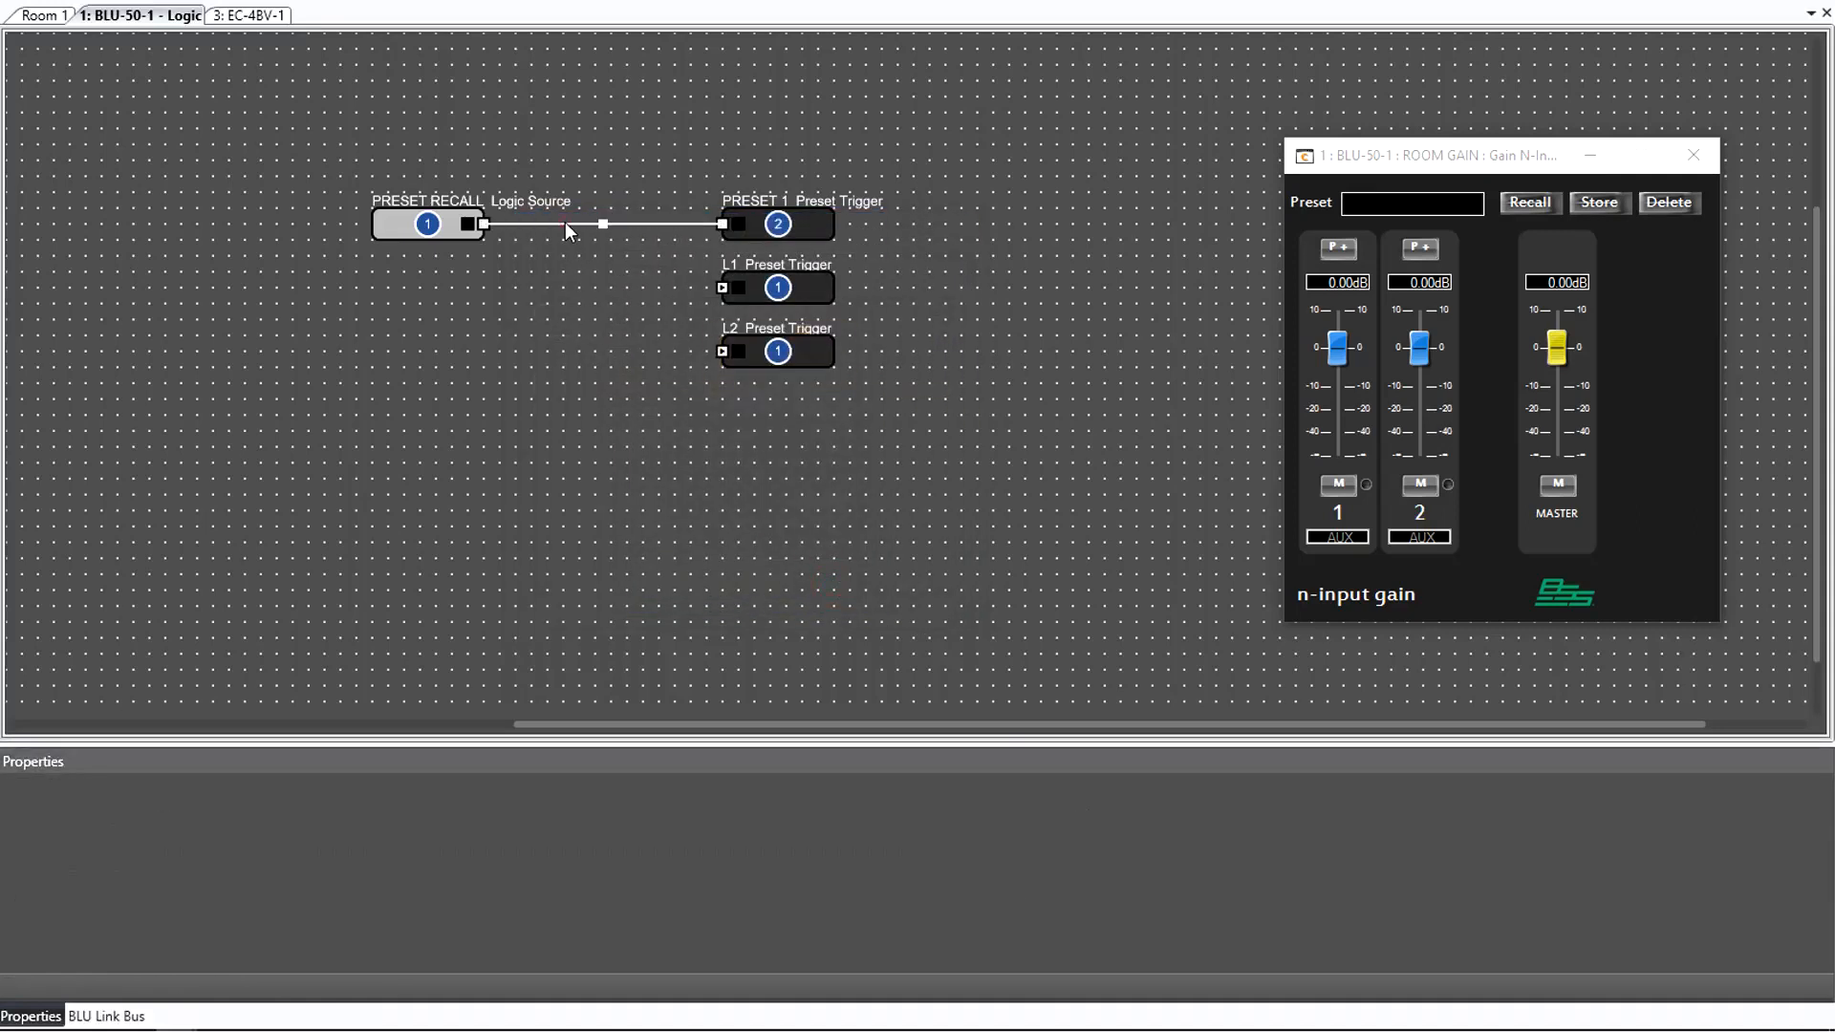
pyautogui.press('Delete')
pyautogui.rightClick(524, 221)
pyautogui.moveTo(556, 228)
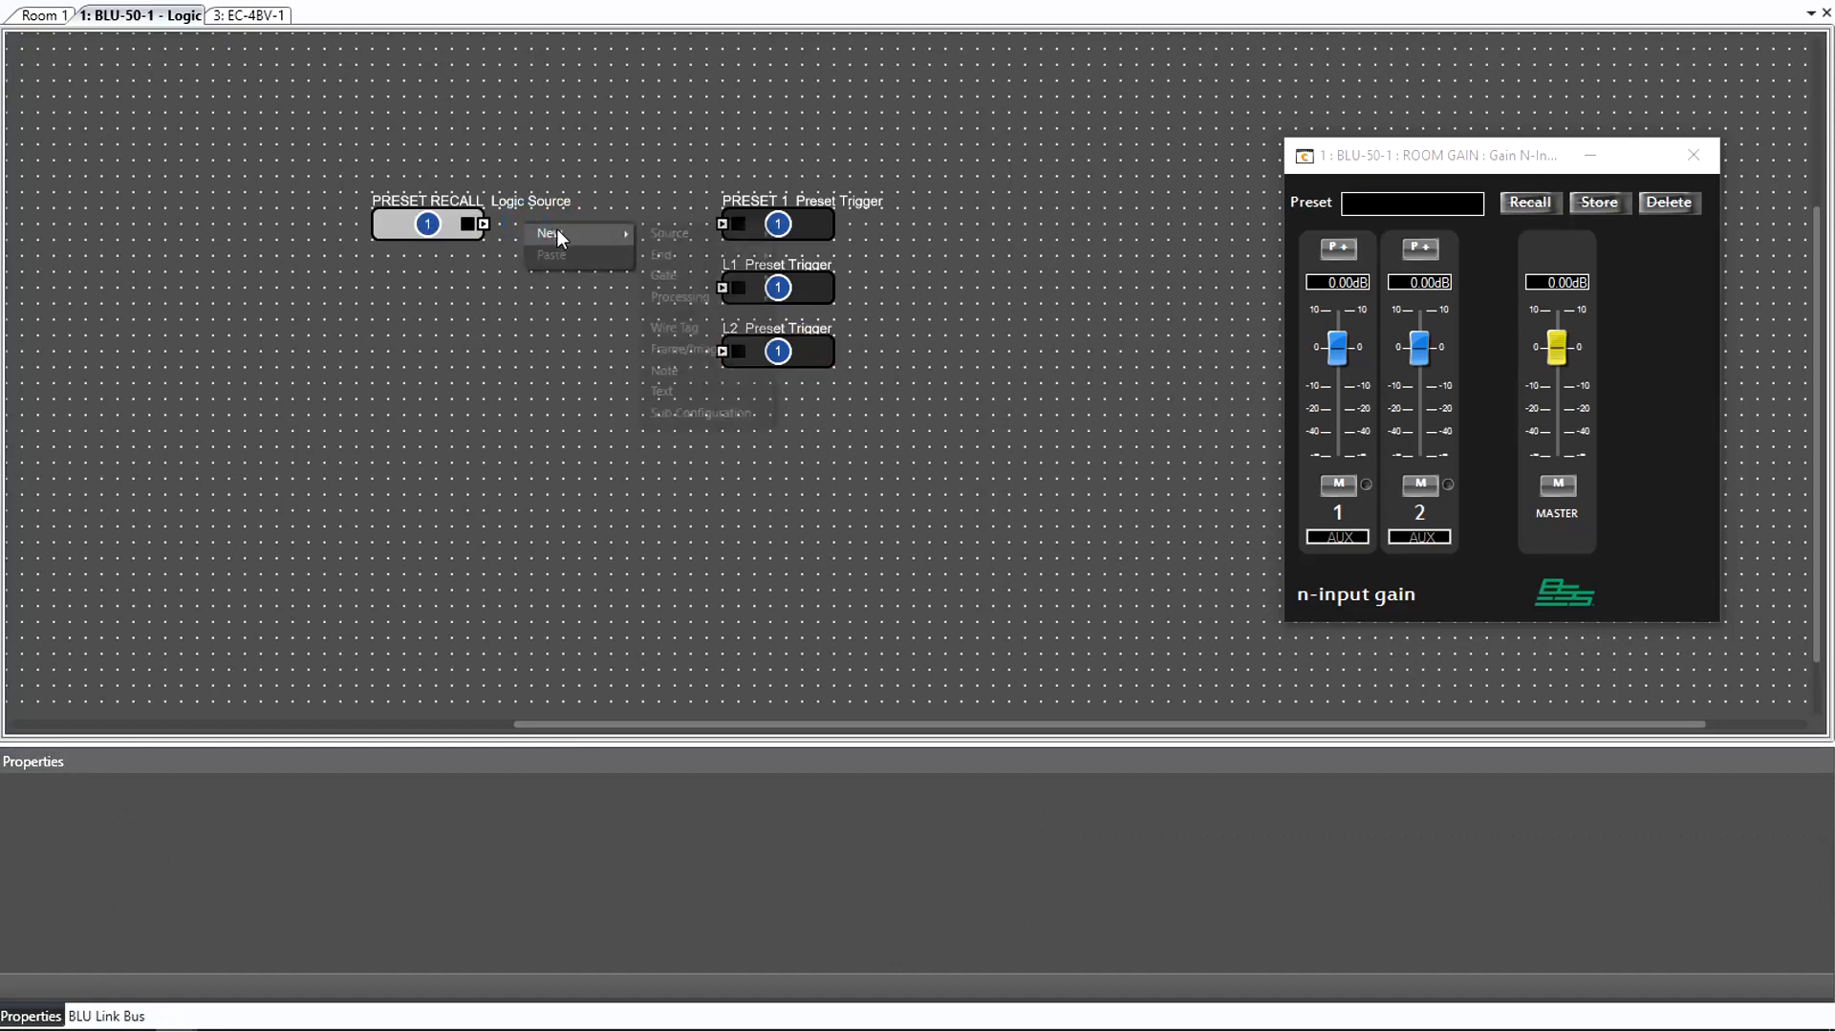
pyautogui.moveTo(697, 296)
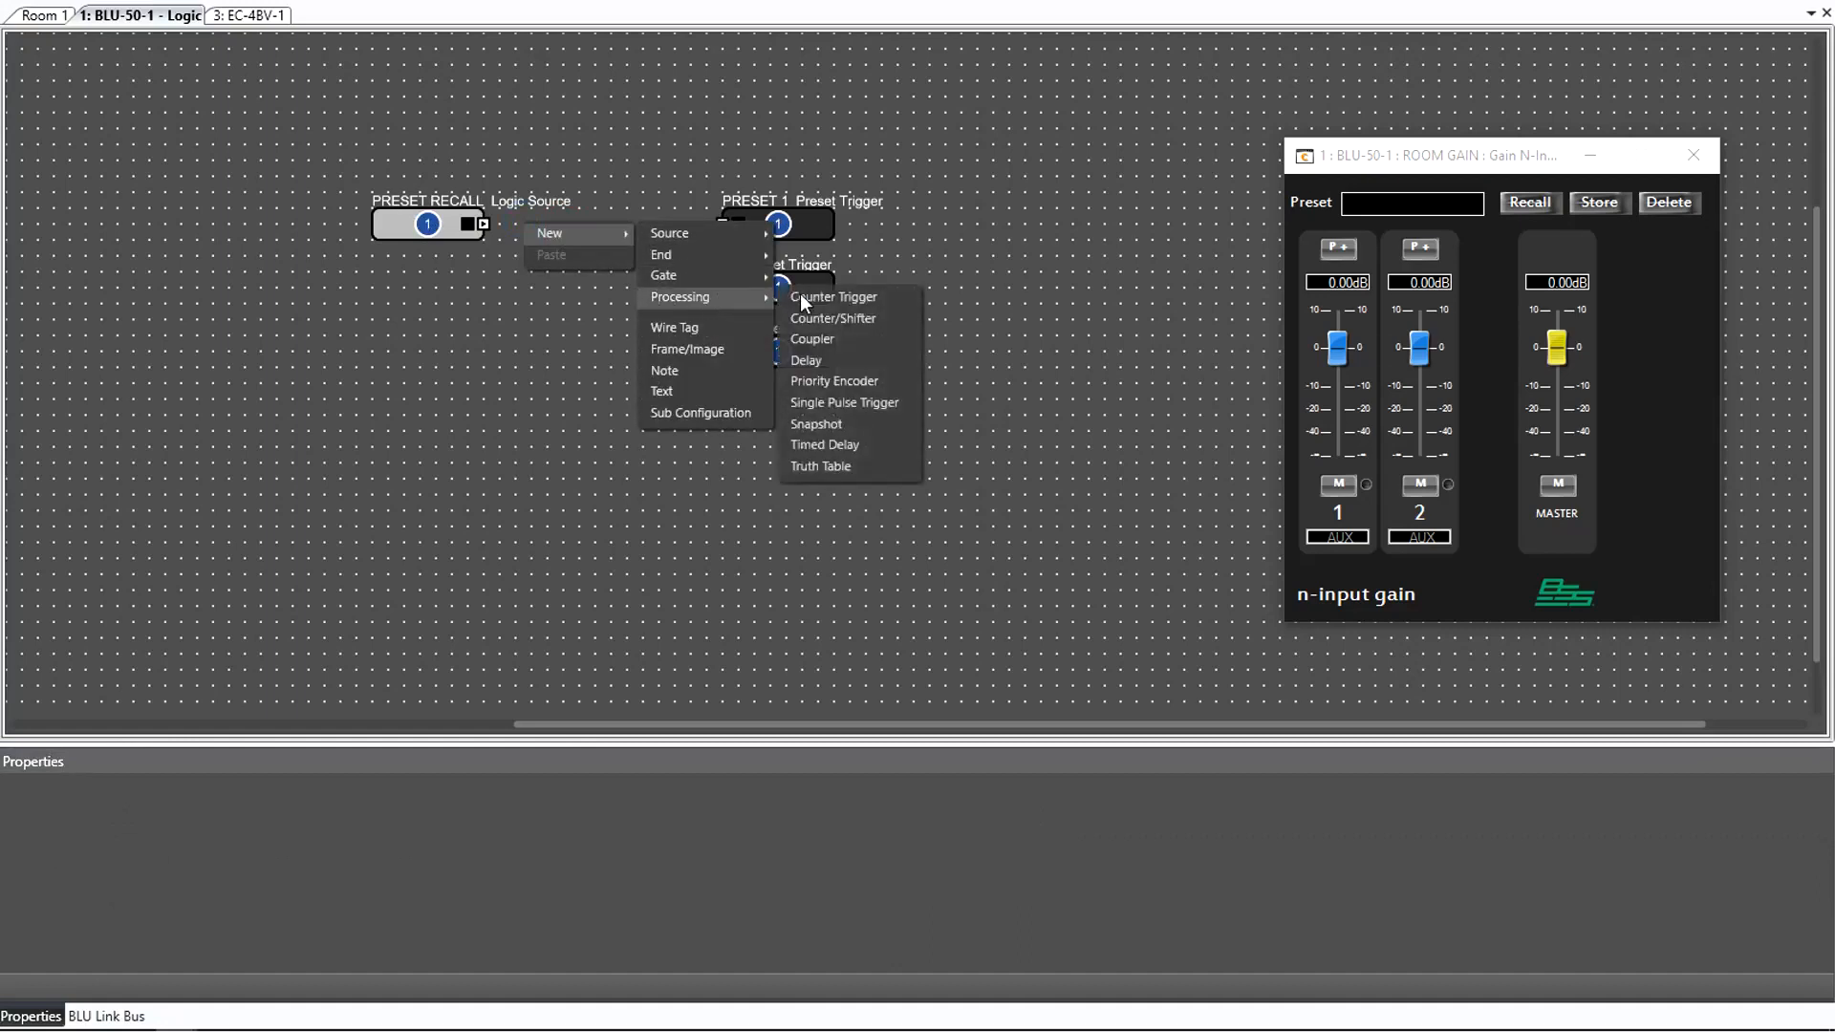
pyautogui.click(828, 320)
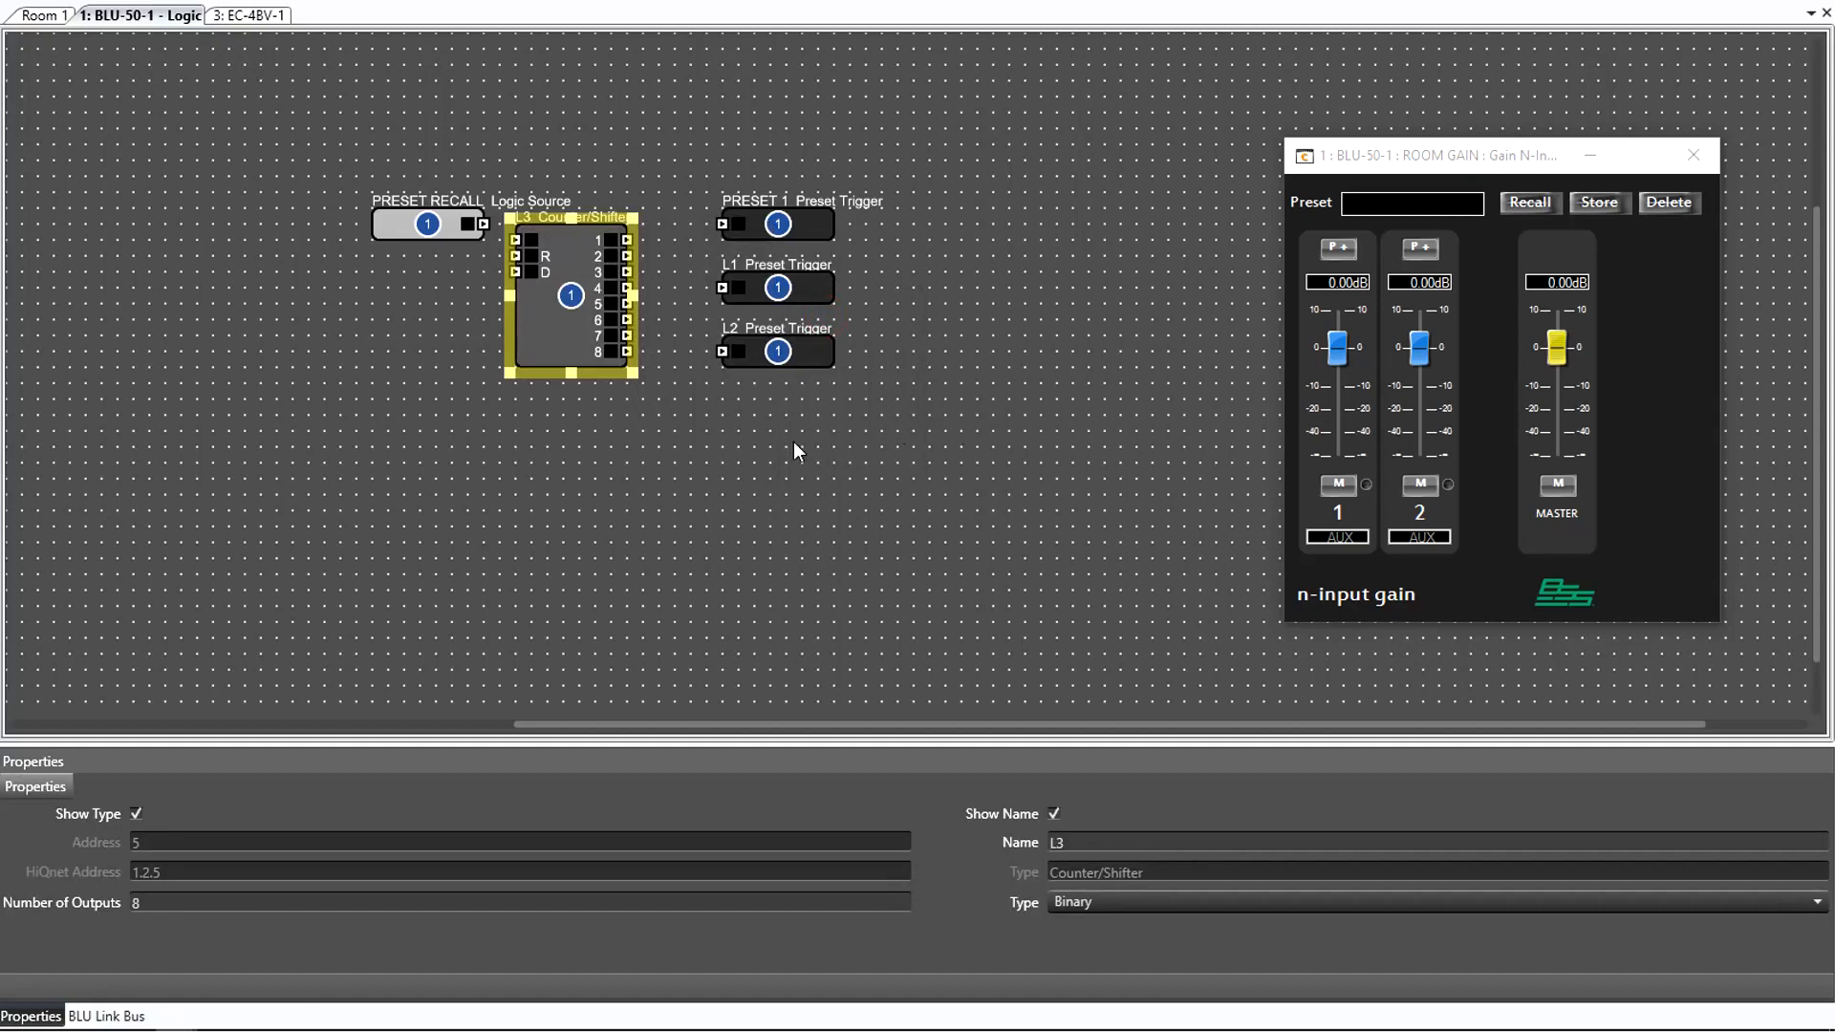
# Step: Set the Counter/Shifter to 3 outputs and its type to Shift Down
pyautogui.click(105, 902)
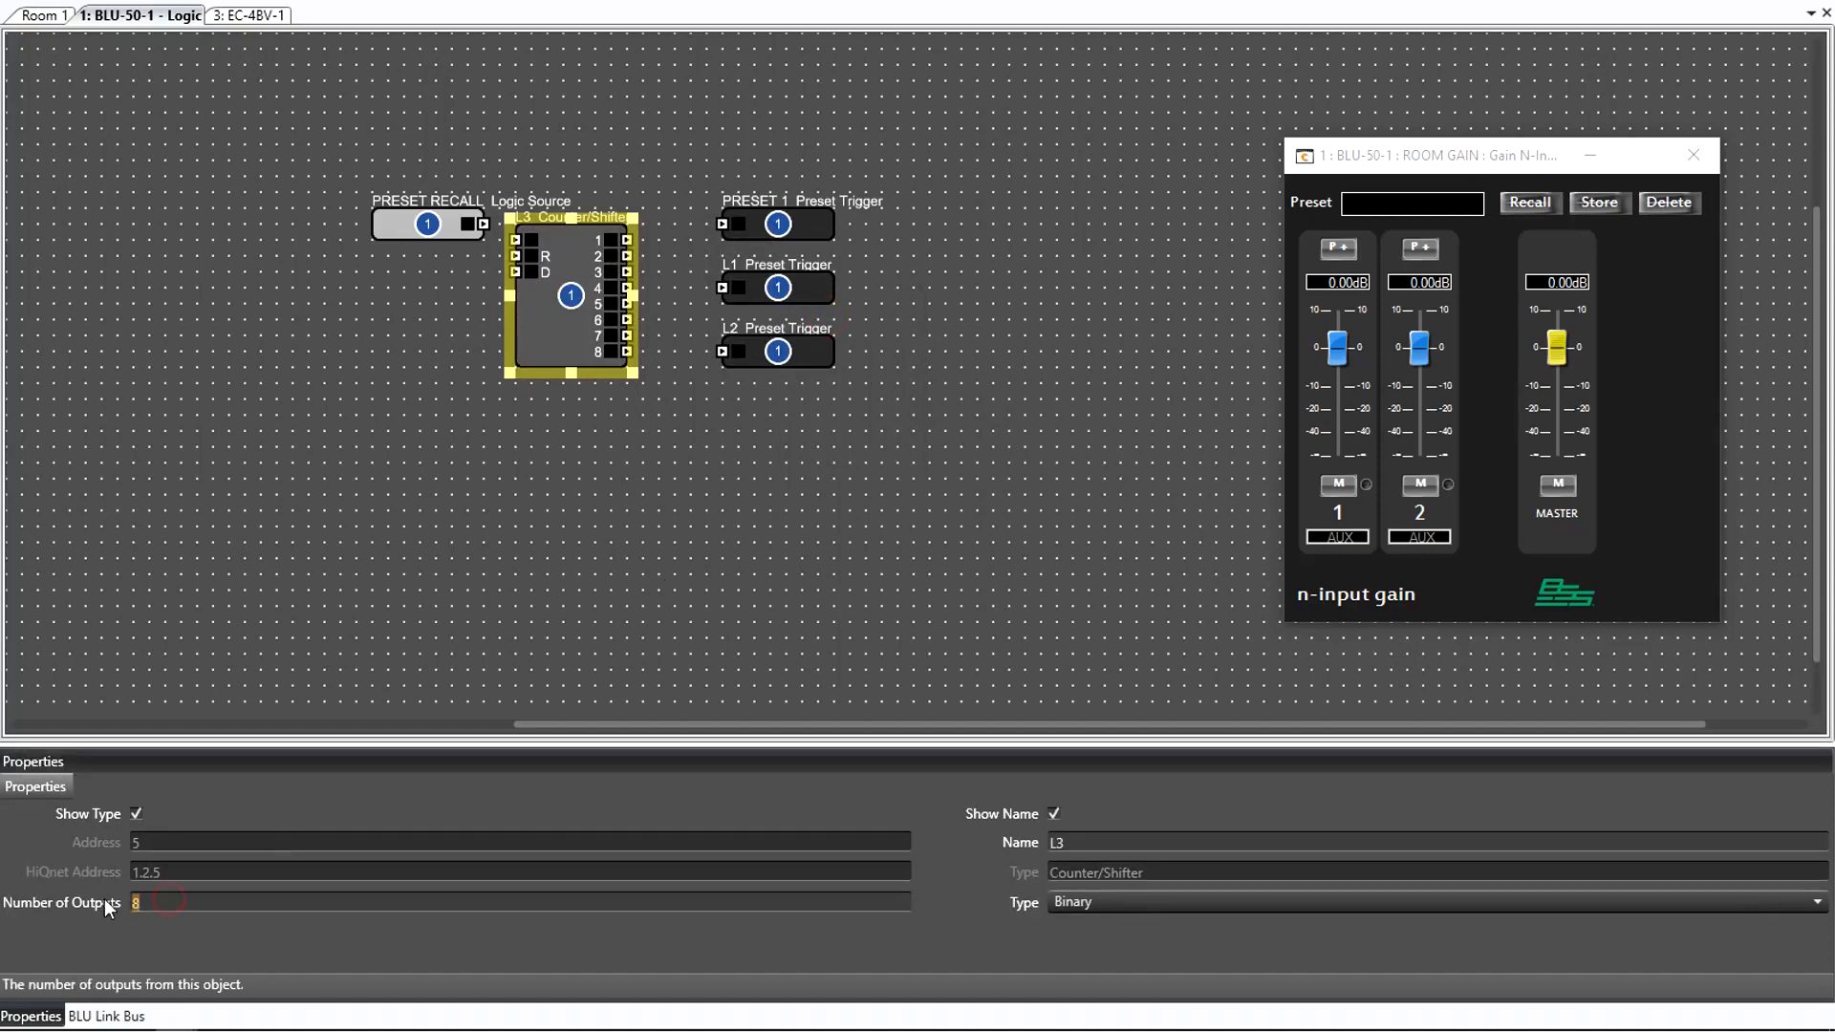
pyautogui.write('3')
pyautogui.press('Return')
pyautogui.click(1212, 904)
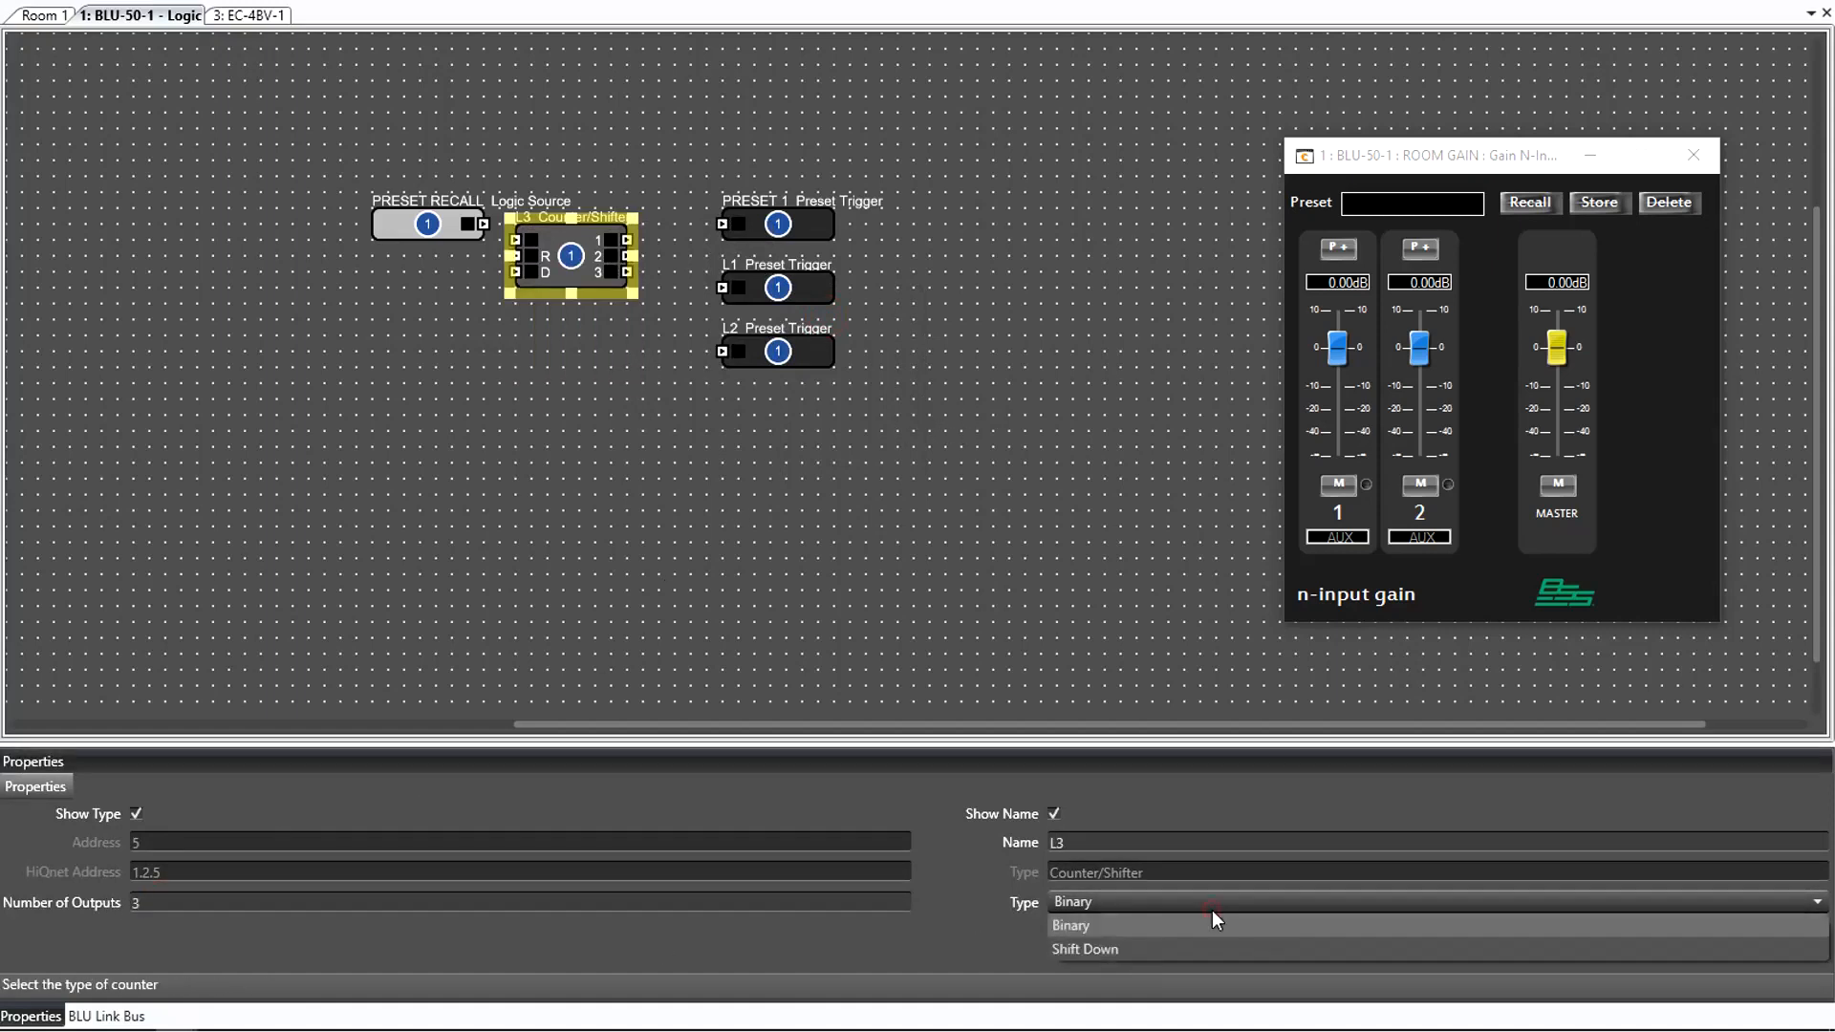
pyautogui.click(1200, 946)
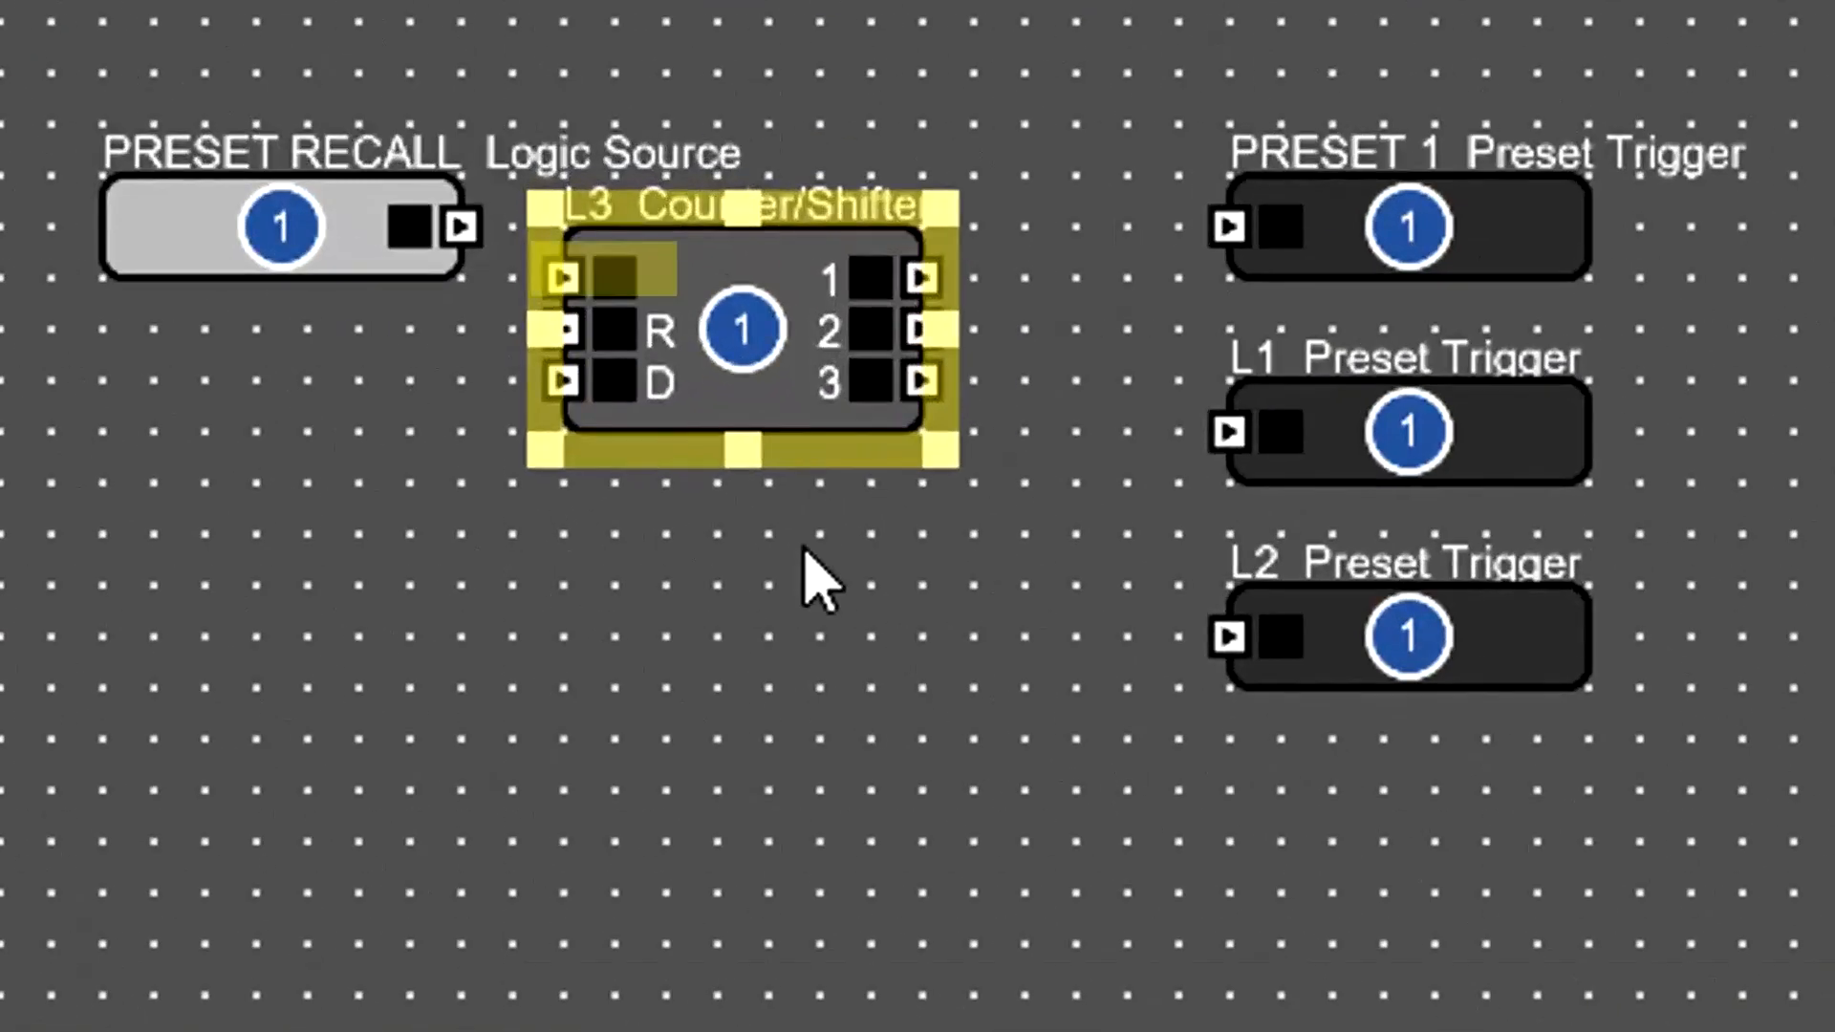
pyautogui.click(591, 324)
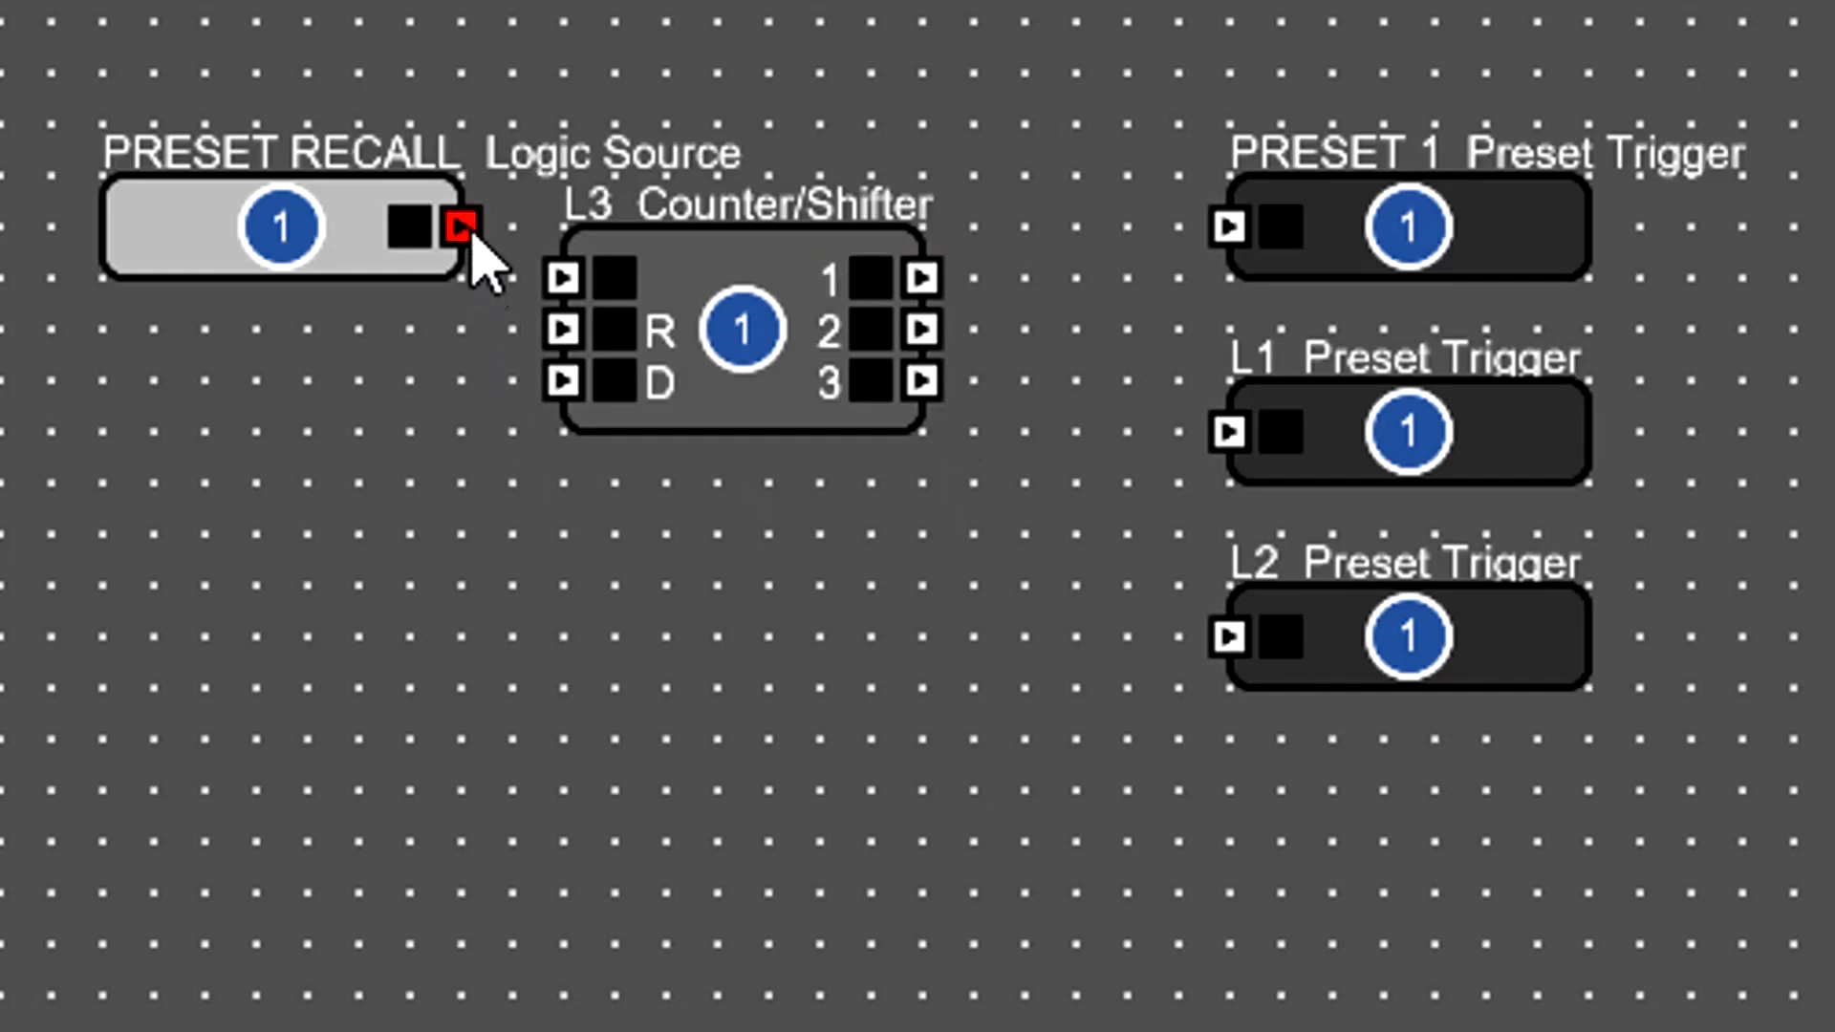
# Step: Wire PRESET RECALL to the Counter/Shifter's first input and connect outputs 1, 2 and 3 to the three preset triggers
pyautogui.moveTo(467, 230); pyautogui.dragTo(559, 279)
pyautogui.moveTo(344, 246); pyautogui.dragTo(346, 251)
pyautogui.moveTo(1099, 564); pyautogui.dragTo(908, 114)
pyautogui.moveTo(922, 330); pyautogui.dragTo(1229, 226)
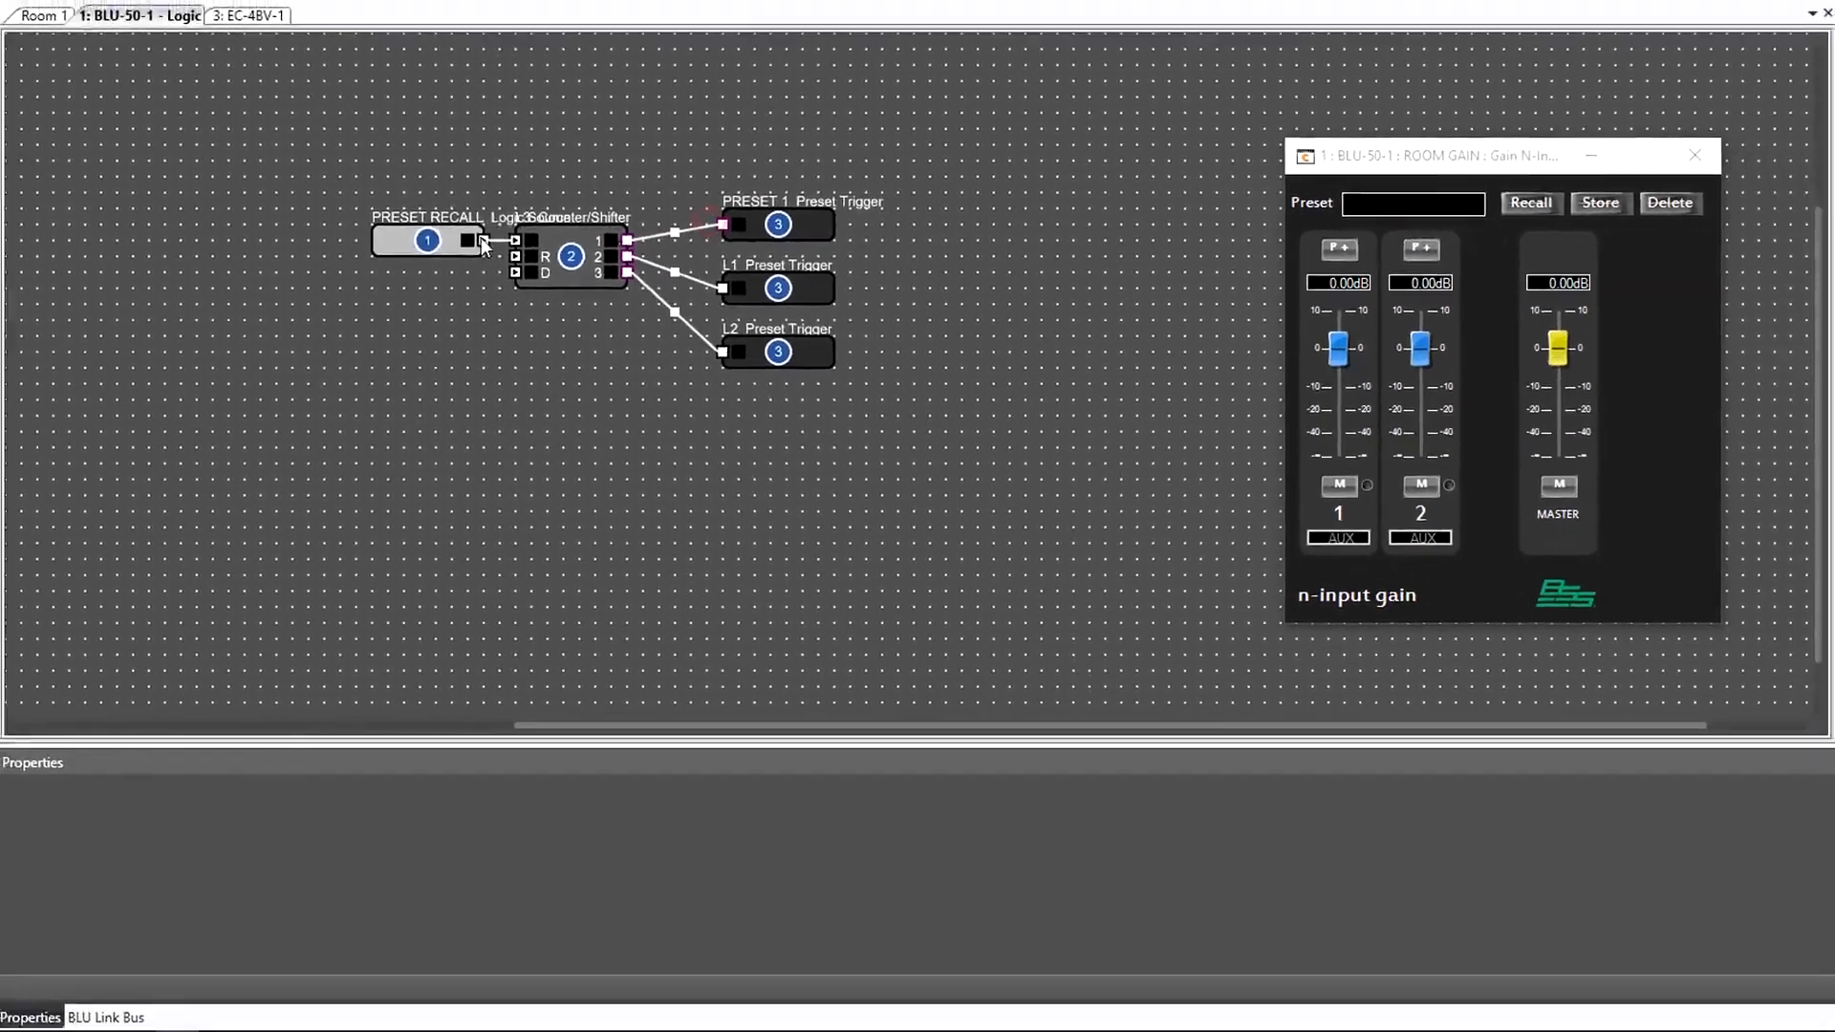
# Step: Set PRESET RECALL's Auto Off (x 100ms) to 1 and open its control panel
pyautogui.click(482, 245)
pyautogui.click(77, 904)
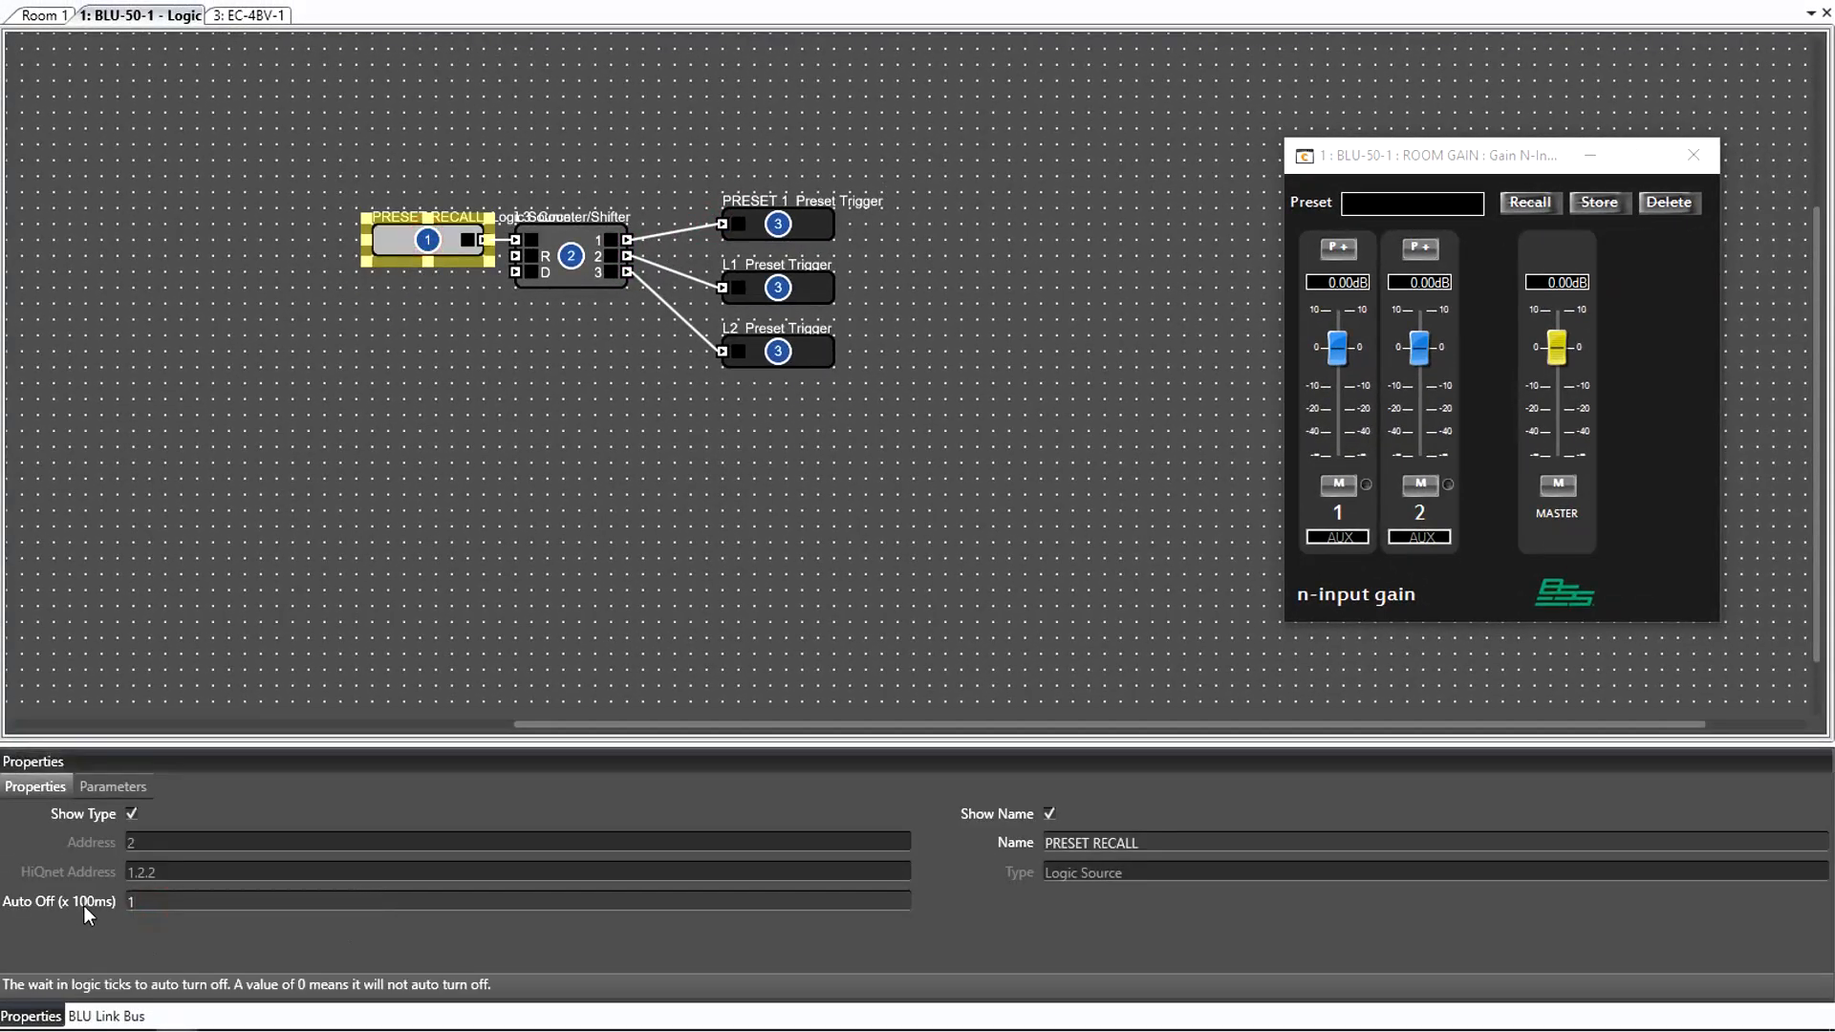
pyautogui.doubleClick(428, 246)
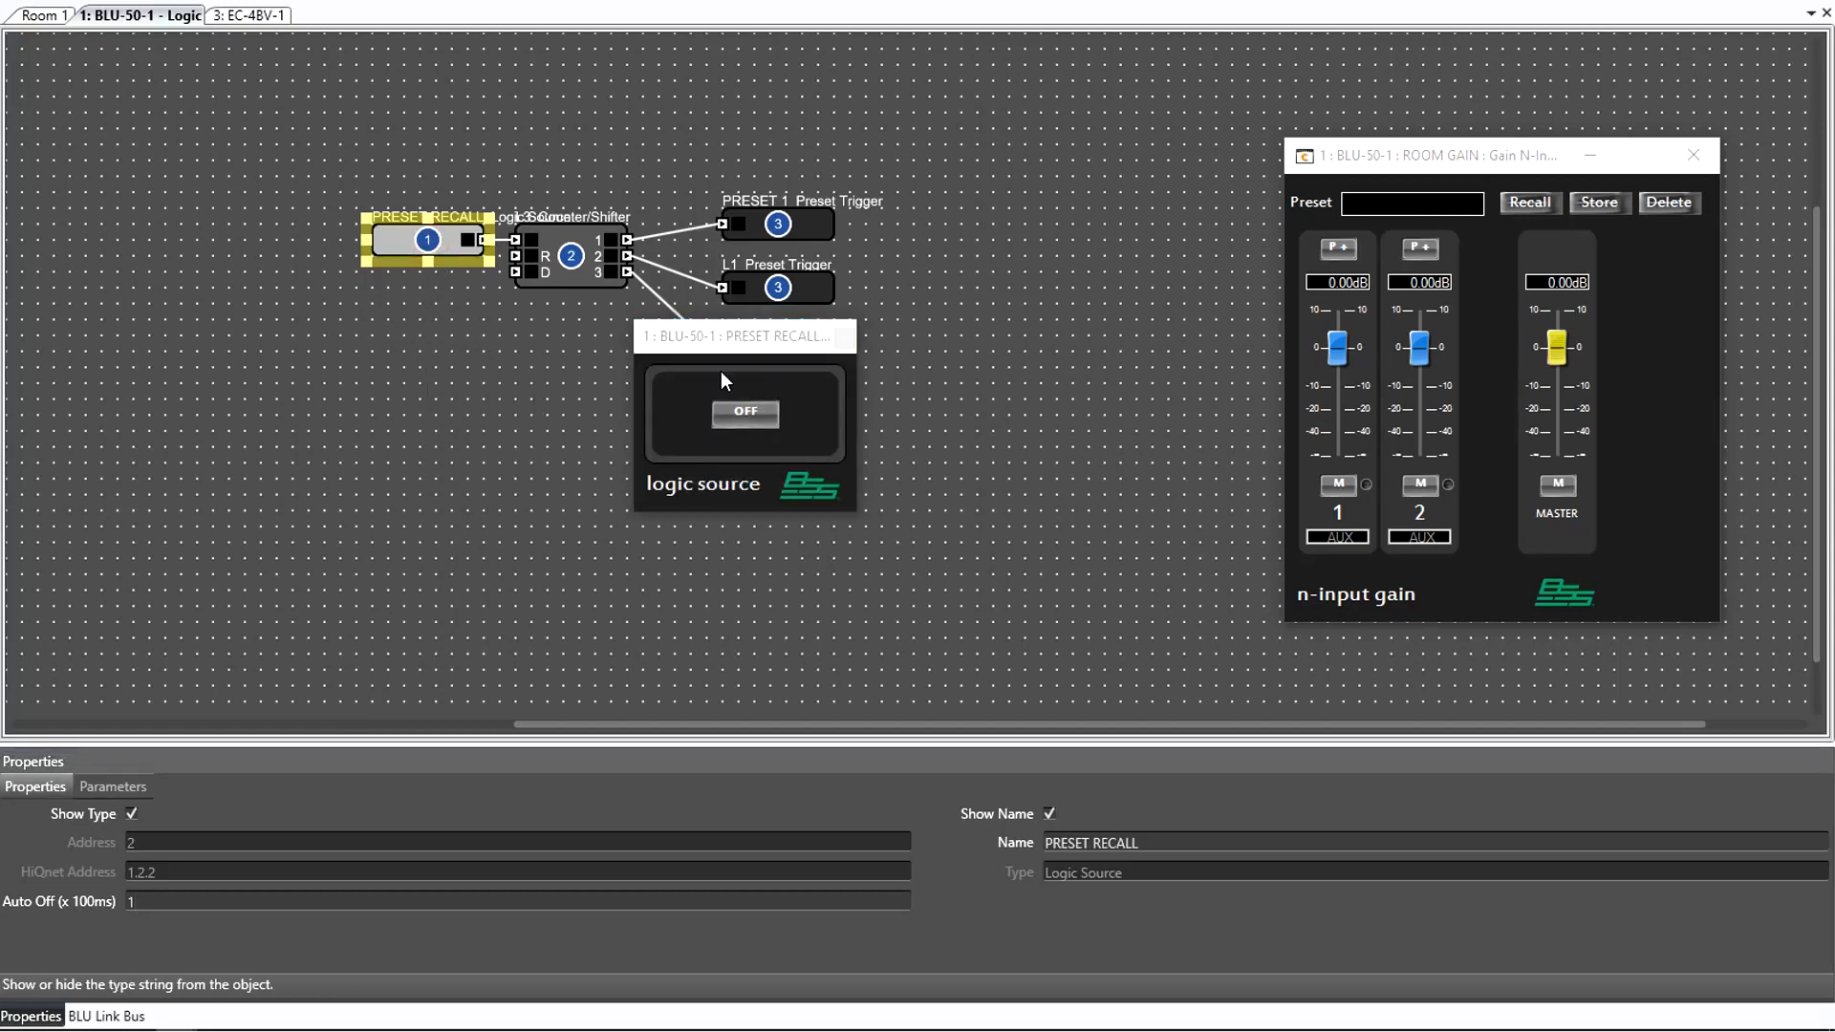
# Step: Trigger the PRESET RECALL source repeatedly to test cycling through the room gain presets
pyautogui.click(731, 420)
pyautogui.click(731, 420)
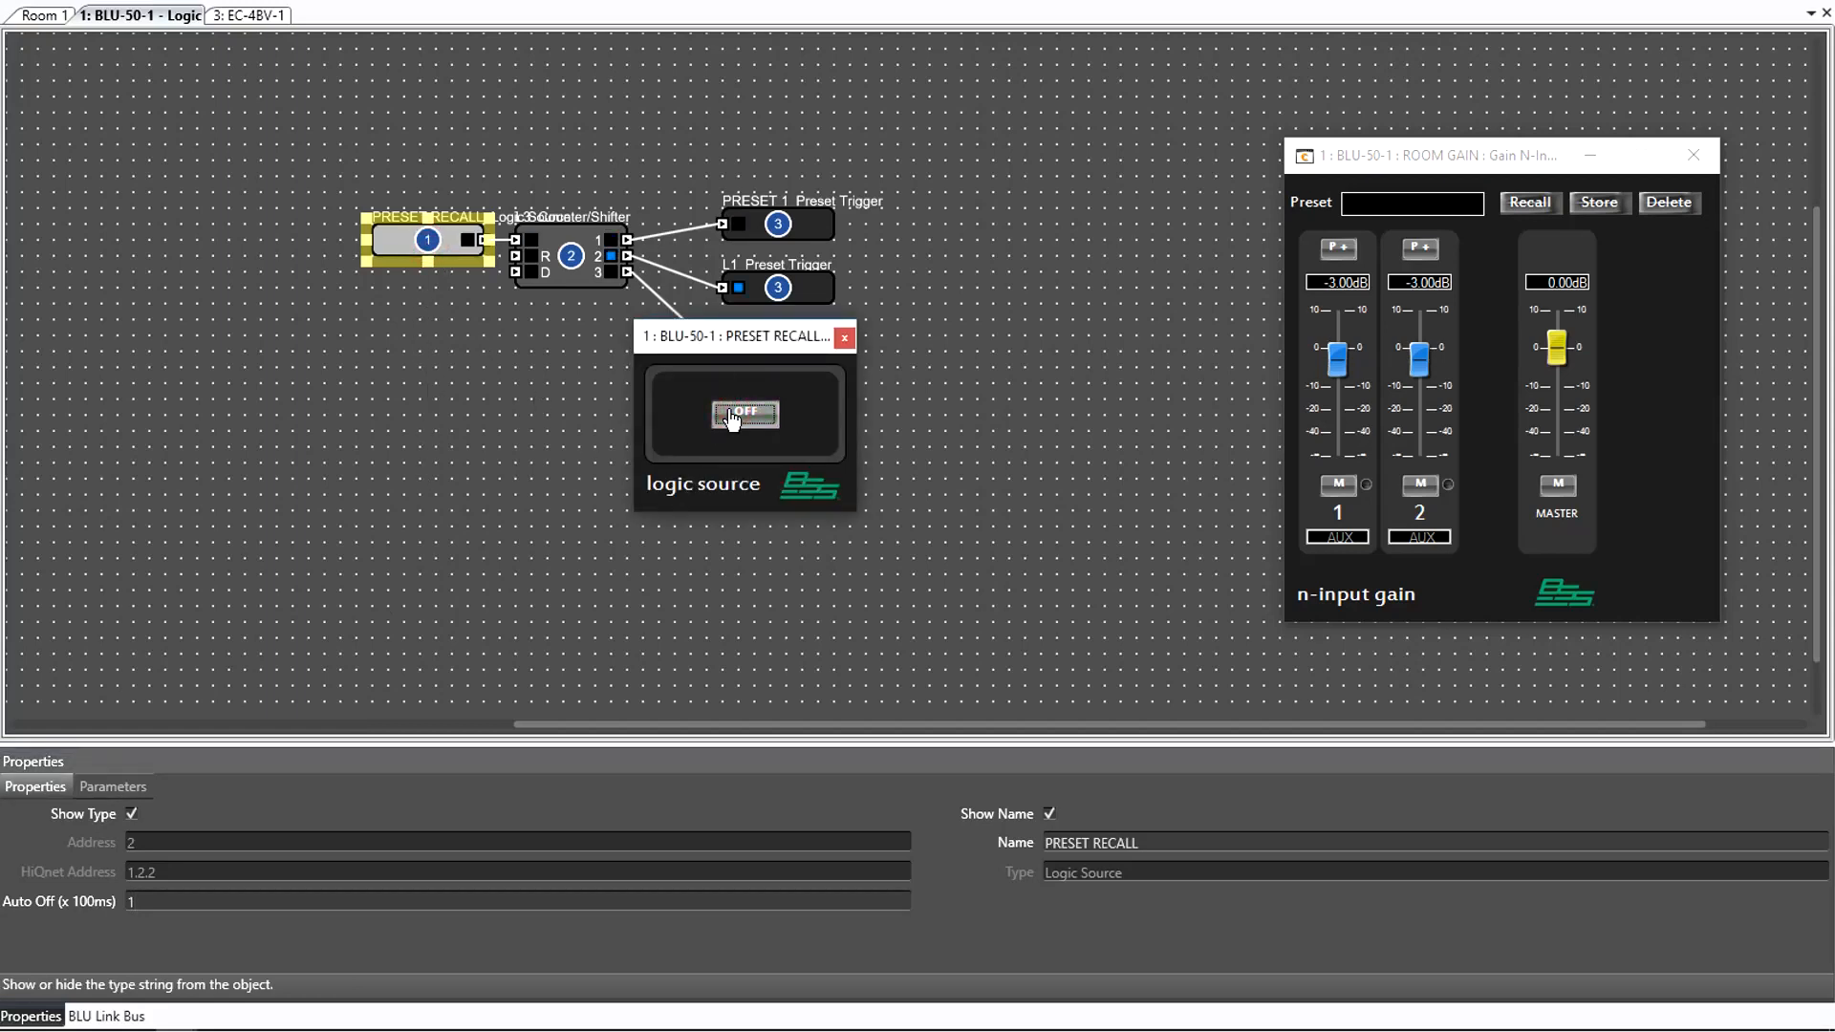
pyautogui.click(731, 420)
pyautogui.click(731, 420)
pyautogui.click(731, 420)
pyautogui.click(731, 420)
pyautogui.click(731, 419)
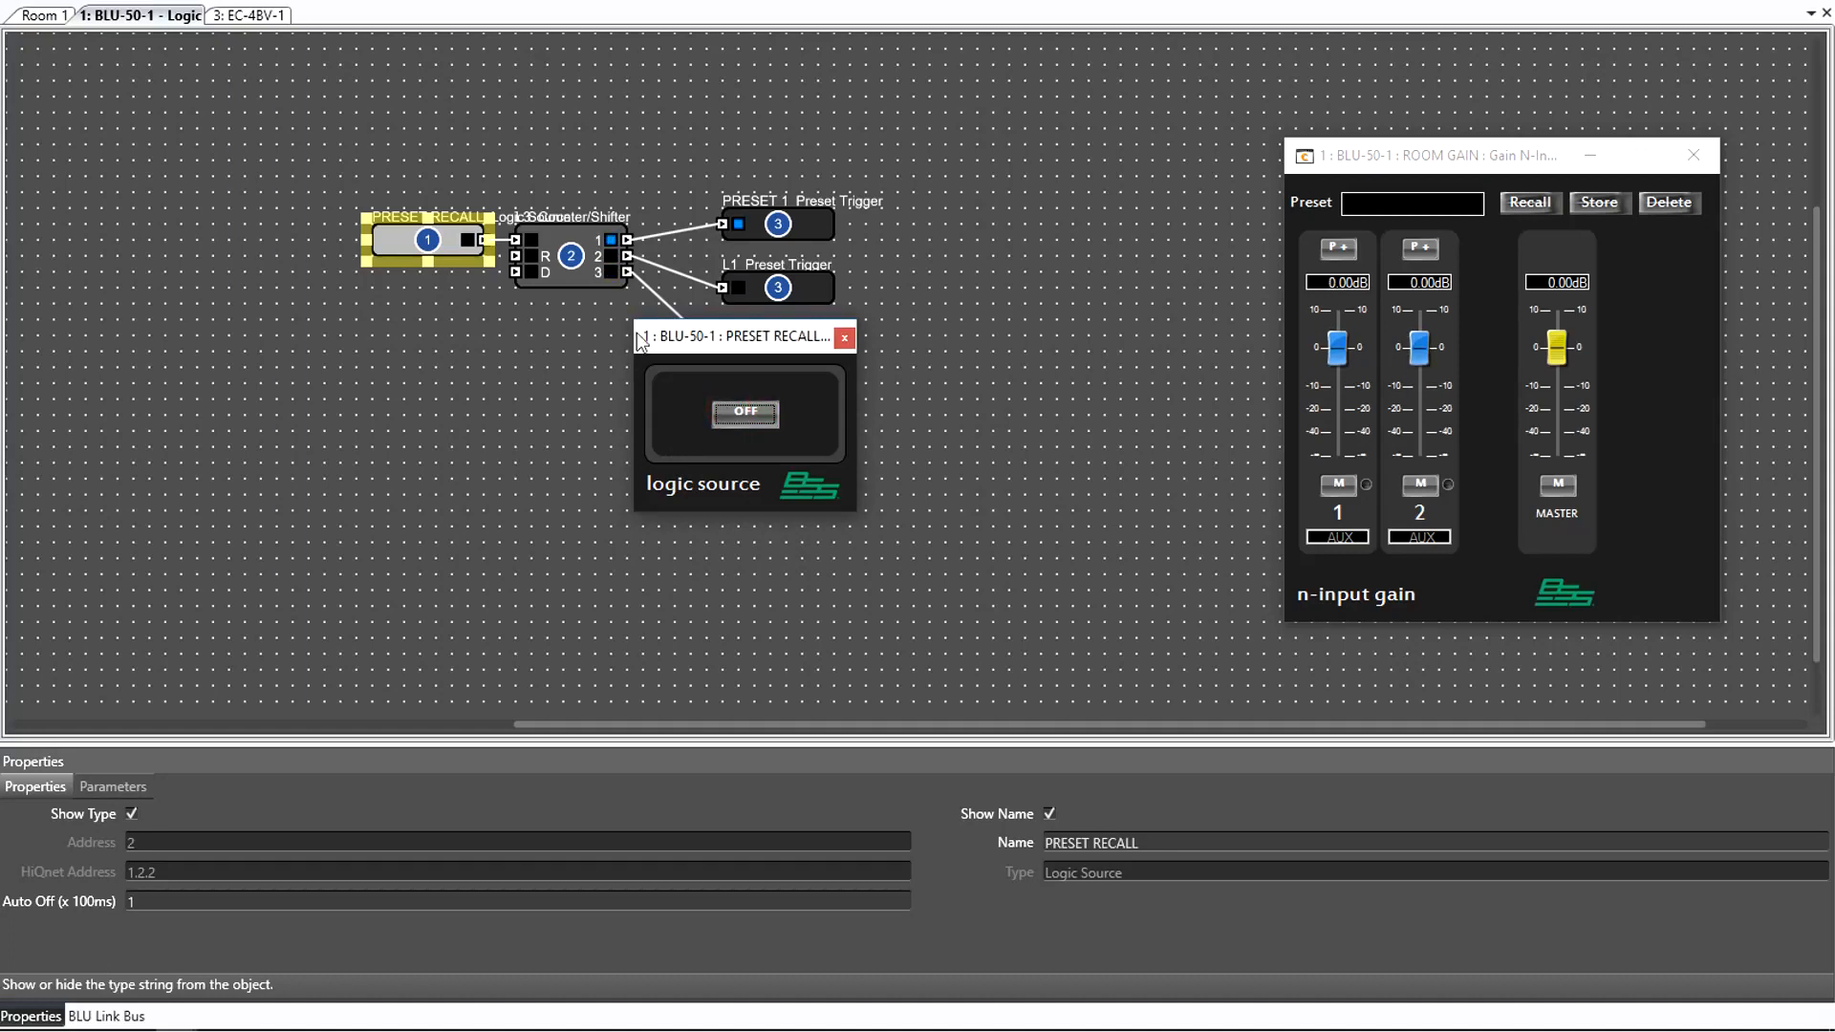
# Step: Assign the PRESET RECALL logic source to the EC-4BV-1's fourth button and label it PRESET CYCLE
pyautogui.click(252, 16)
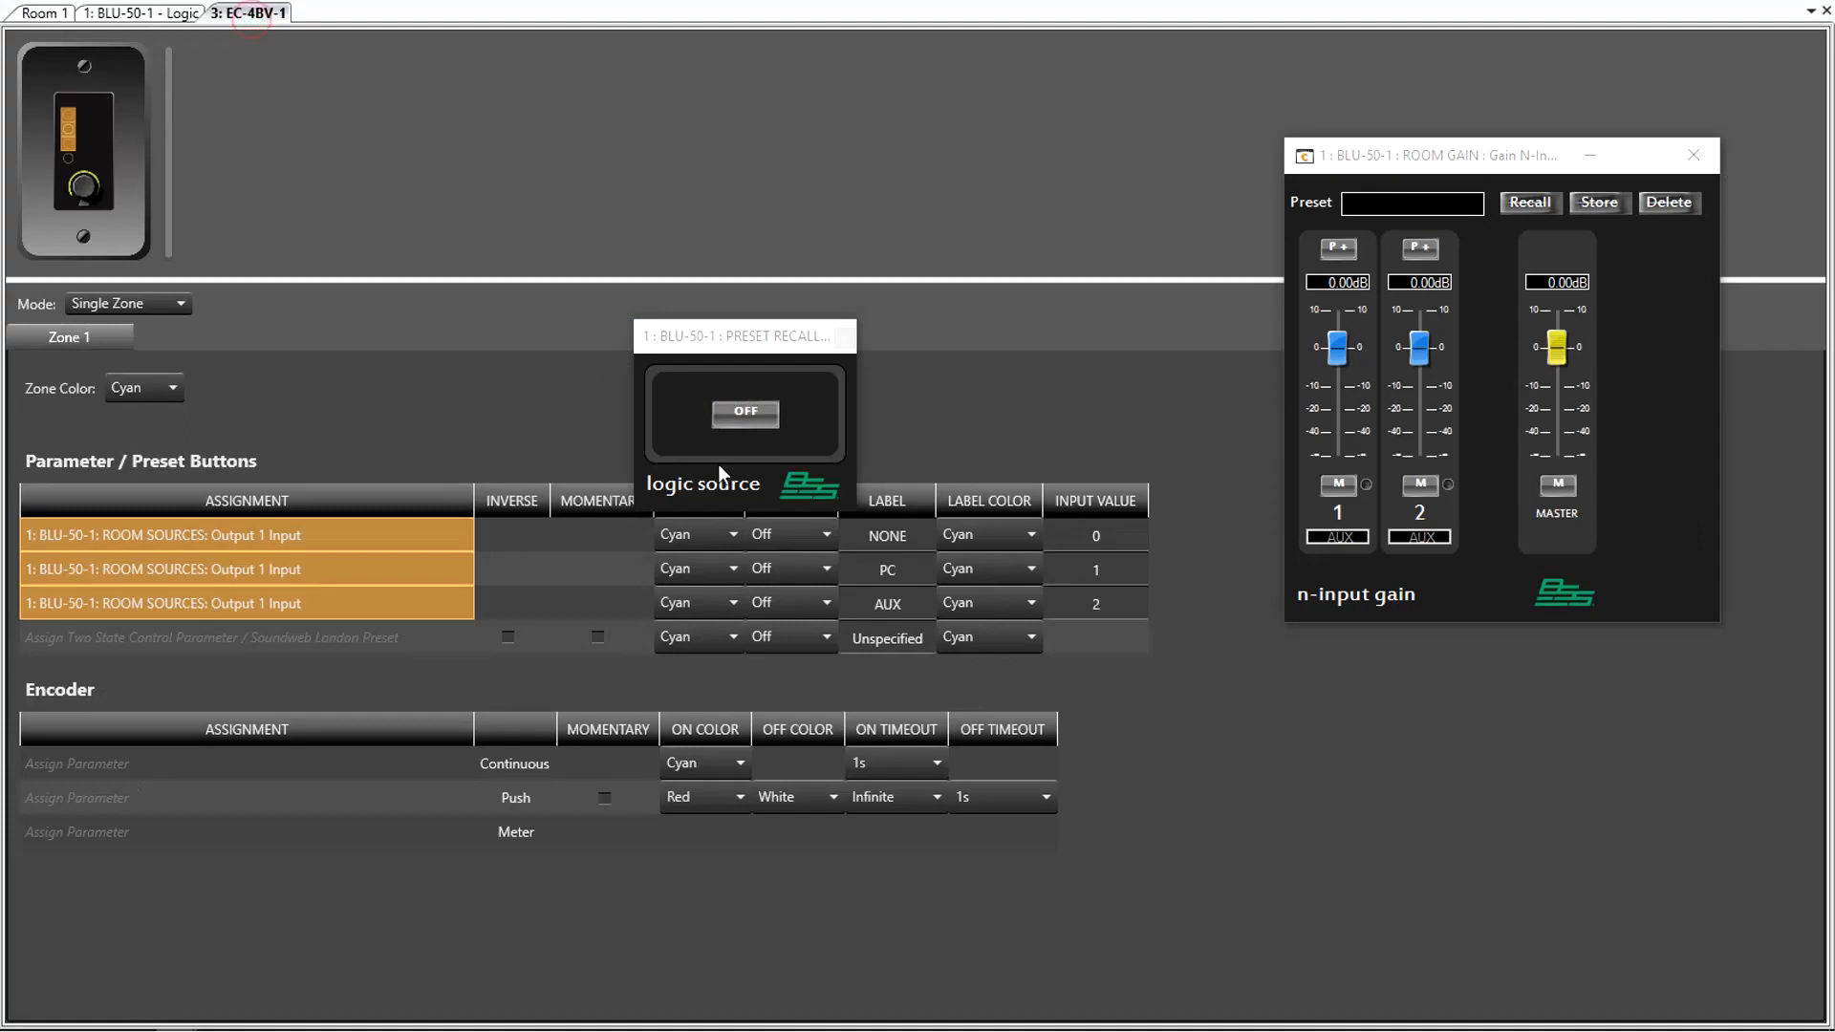
pyautogui.moveTo(736, 416); pyautogui.dragTo(357, 637)
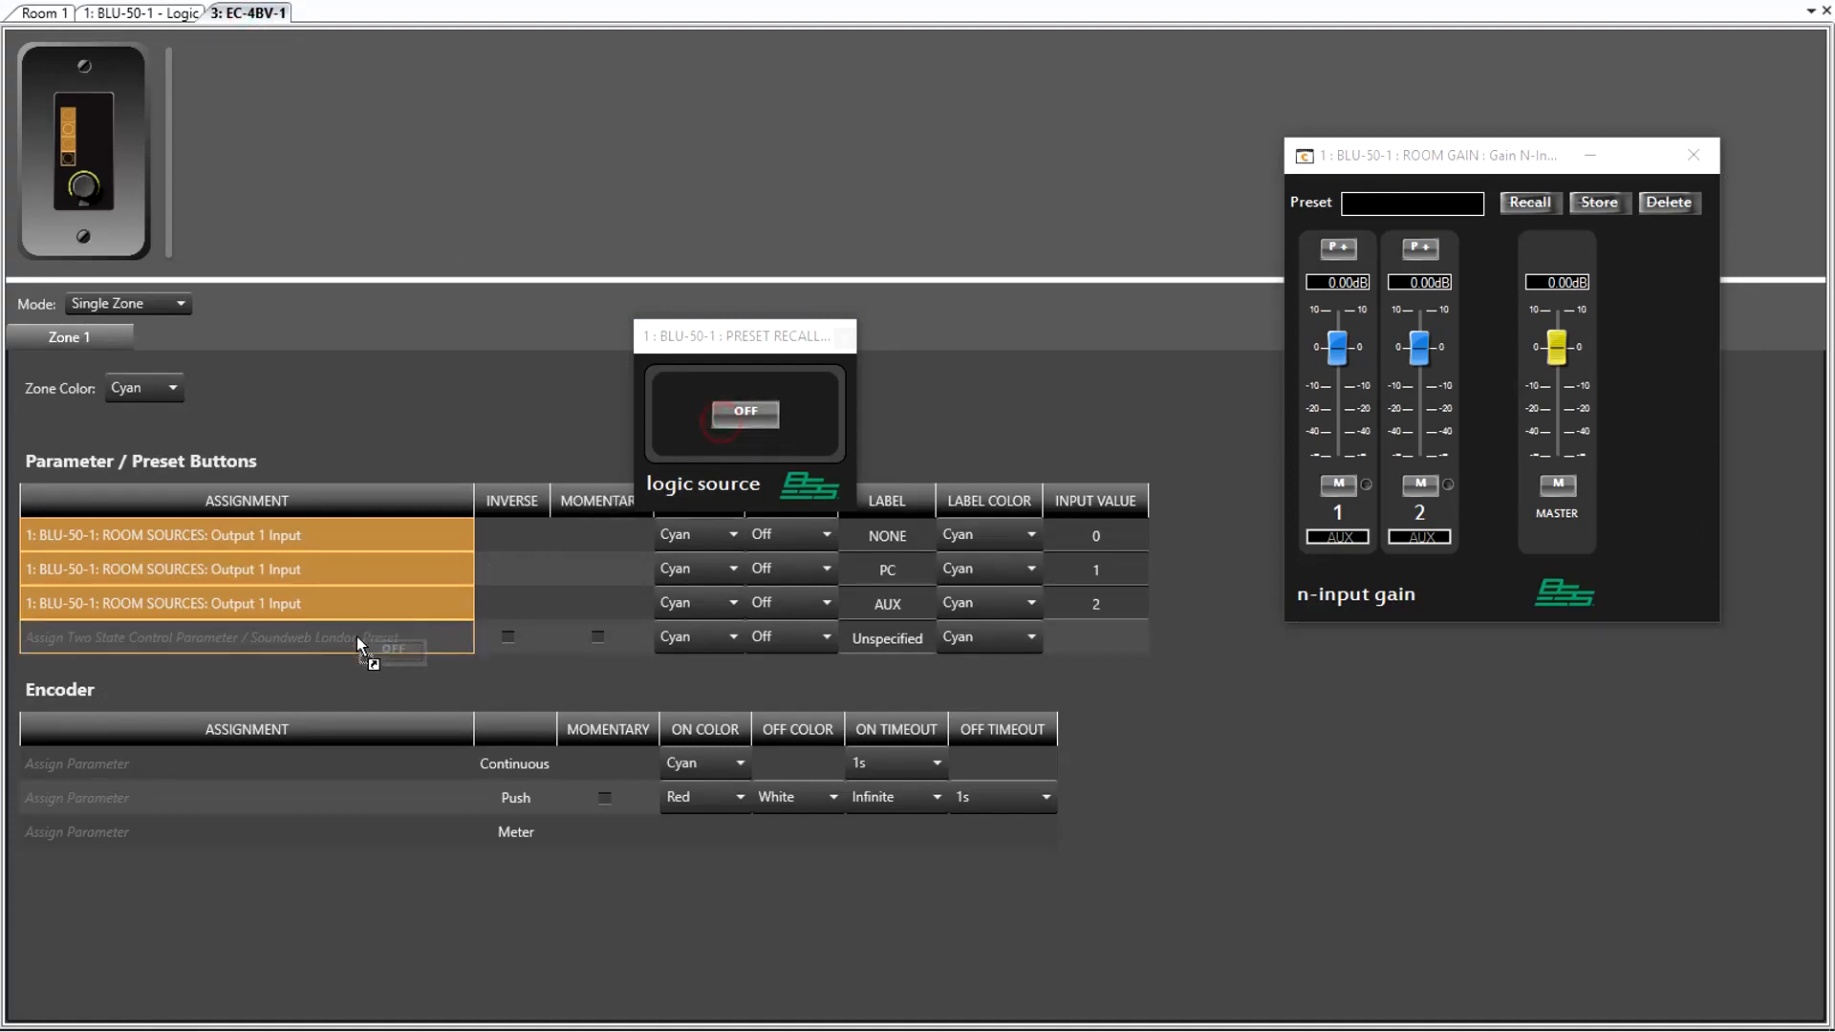
pyautogui.doubleClick(885, 638)
pyautogui.write('PRESET CYCLE')
pyautogui.press('Return')
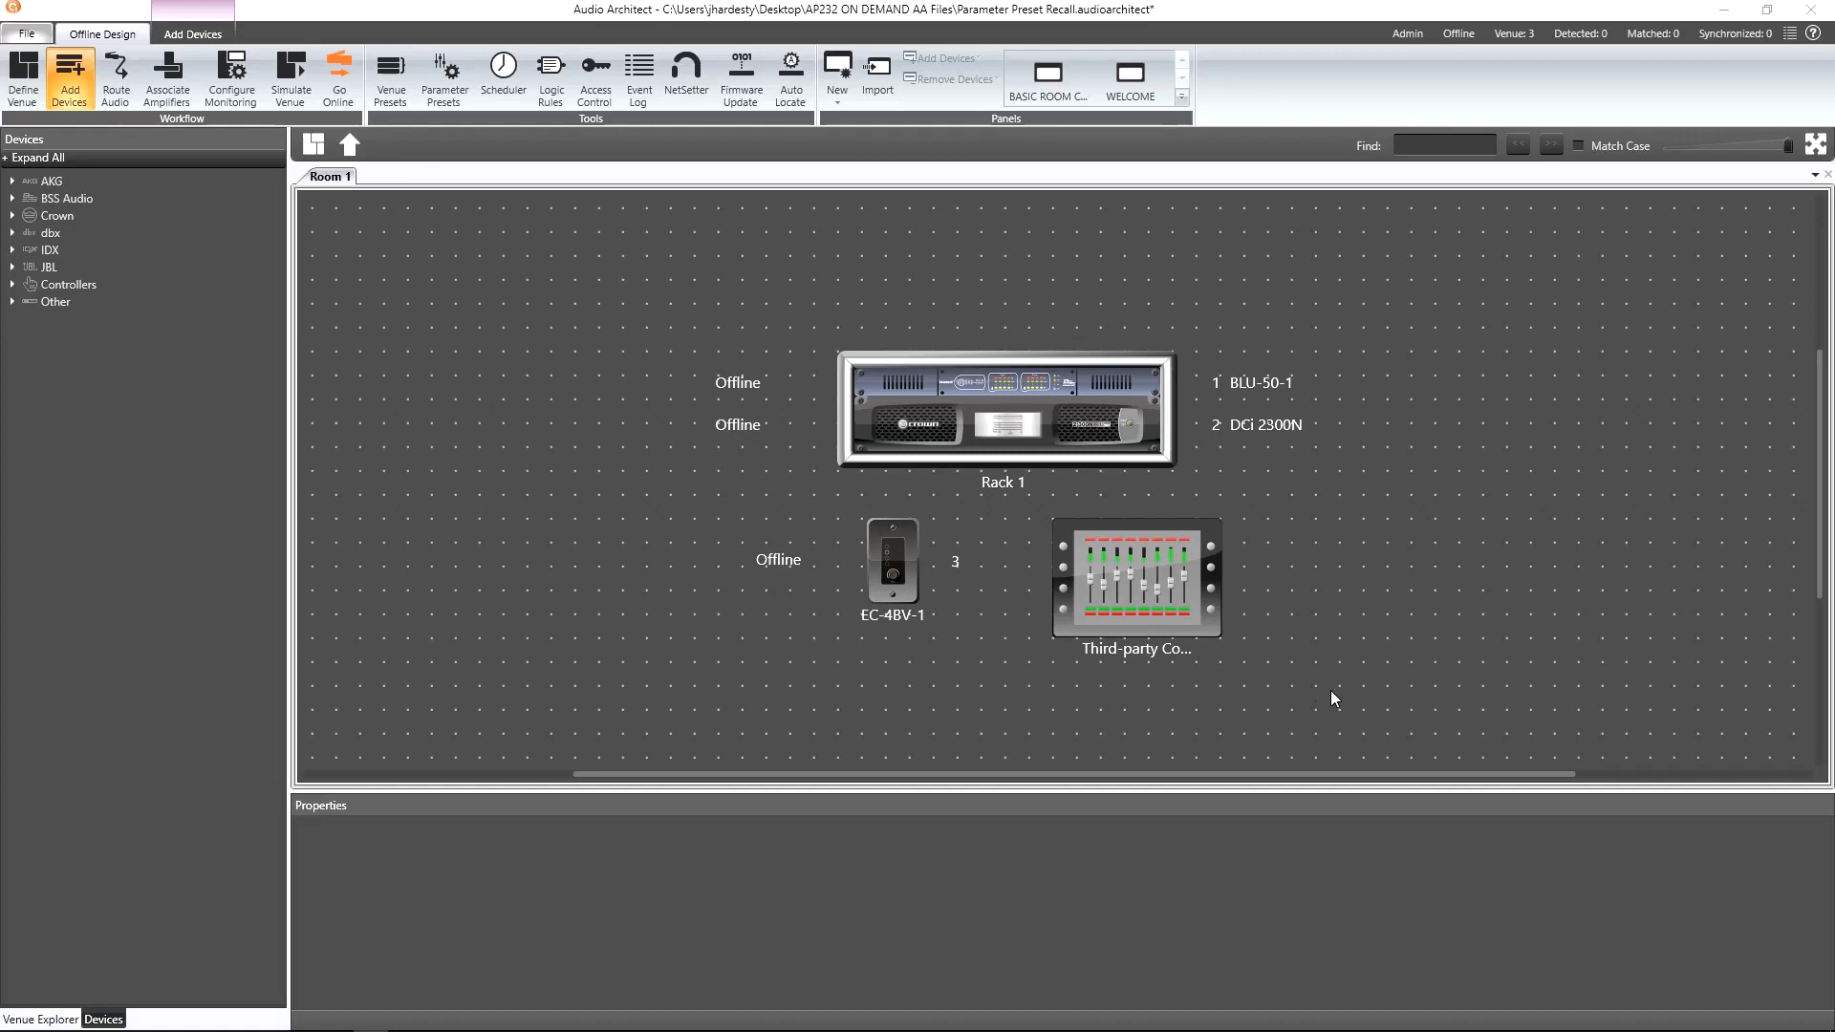
# Step: Add the Room Gain presets 0 dB, -3dB and -9dB to the Third-party Controller's parameter presets
pyautogui.doubleClick(1183, 607)
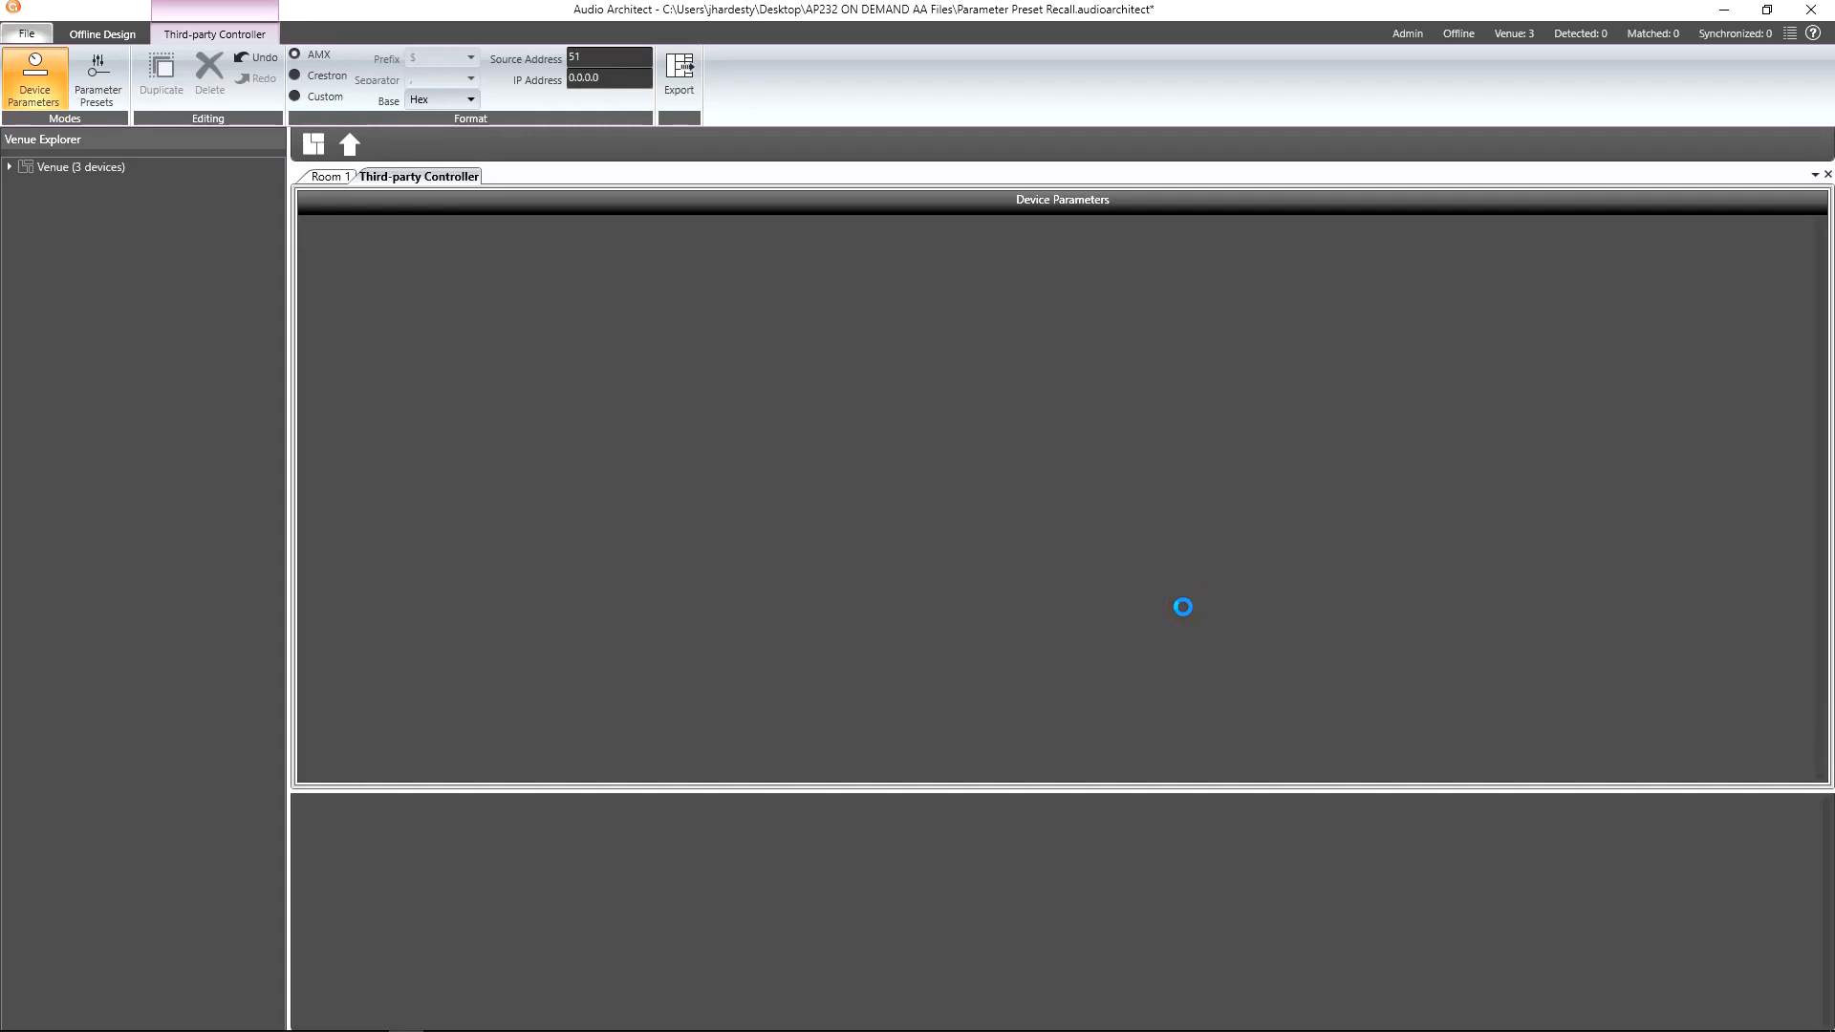
pyautogui.click(105, 102)
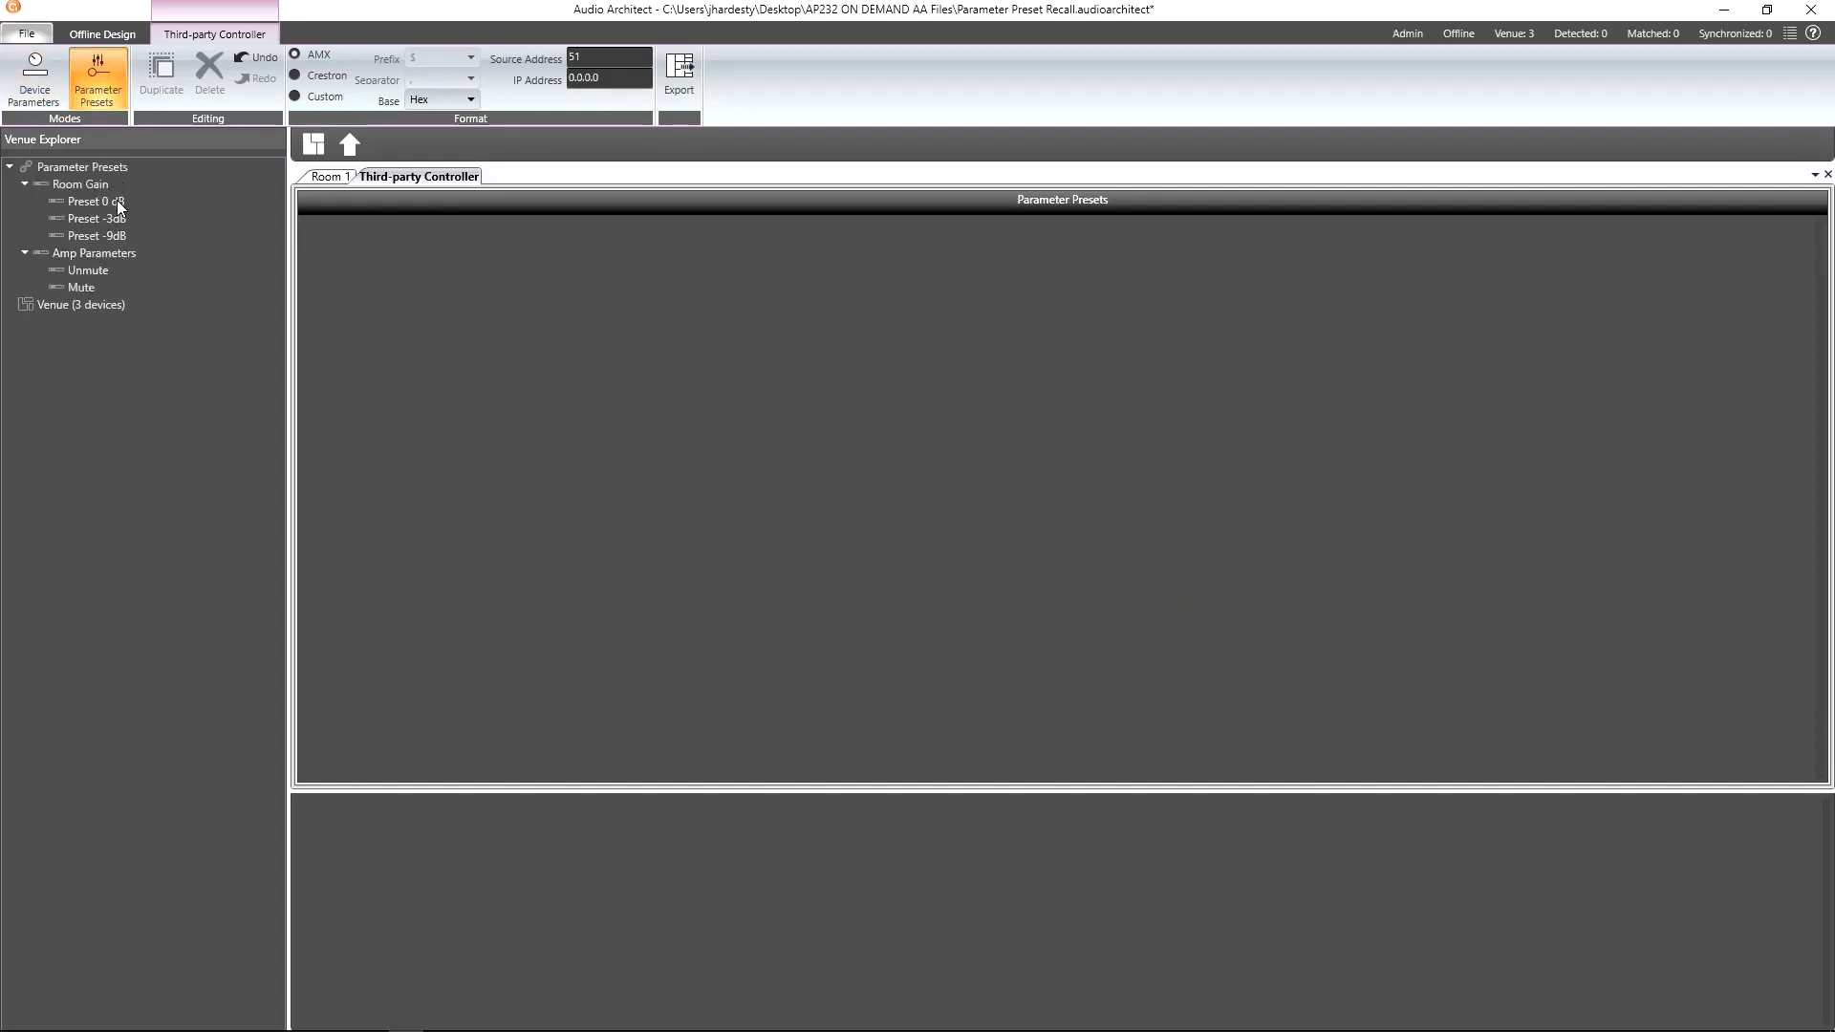
pyautogui.moveTo(113, 201); pyautogui.dragTo(346, 279)
pyautogui.moveTo(115, 236); pyautogui.dragTo(493, 276)
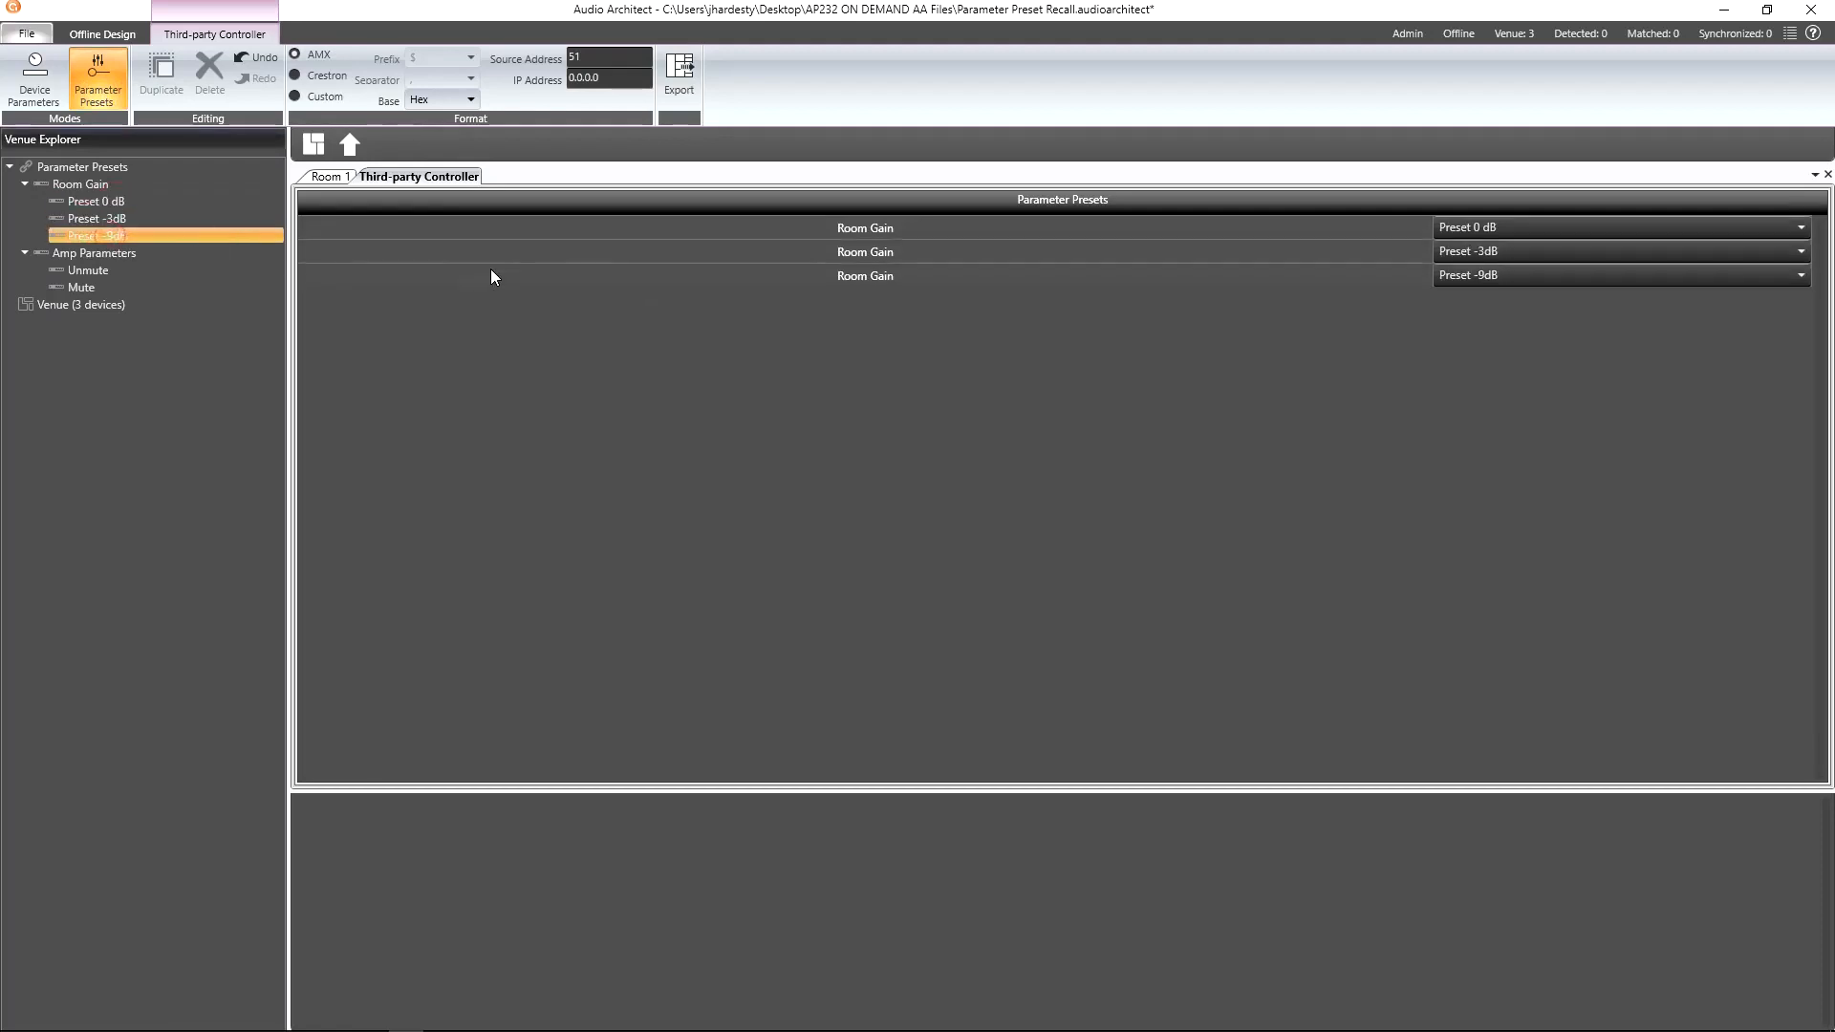
# Step: Examine the control string of each of the three Room Gain presets
pyautogui.click(667, 227)
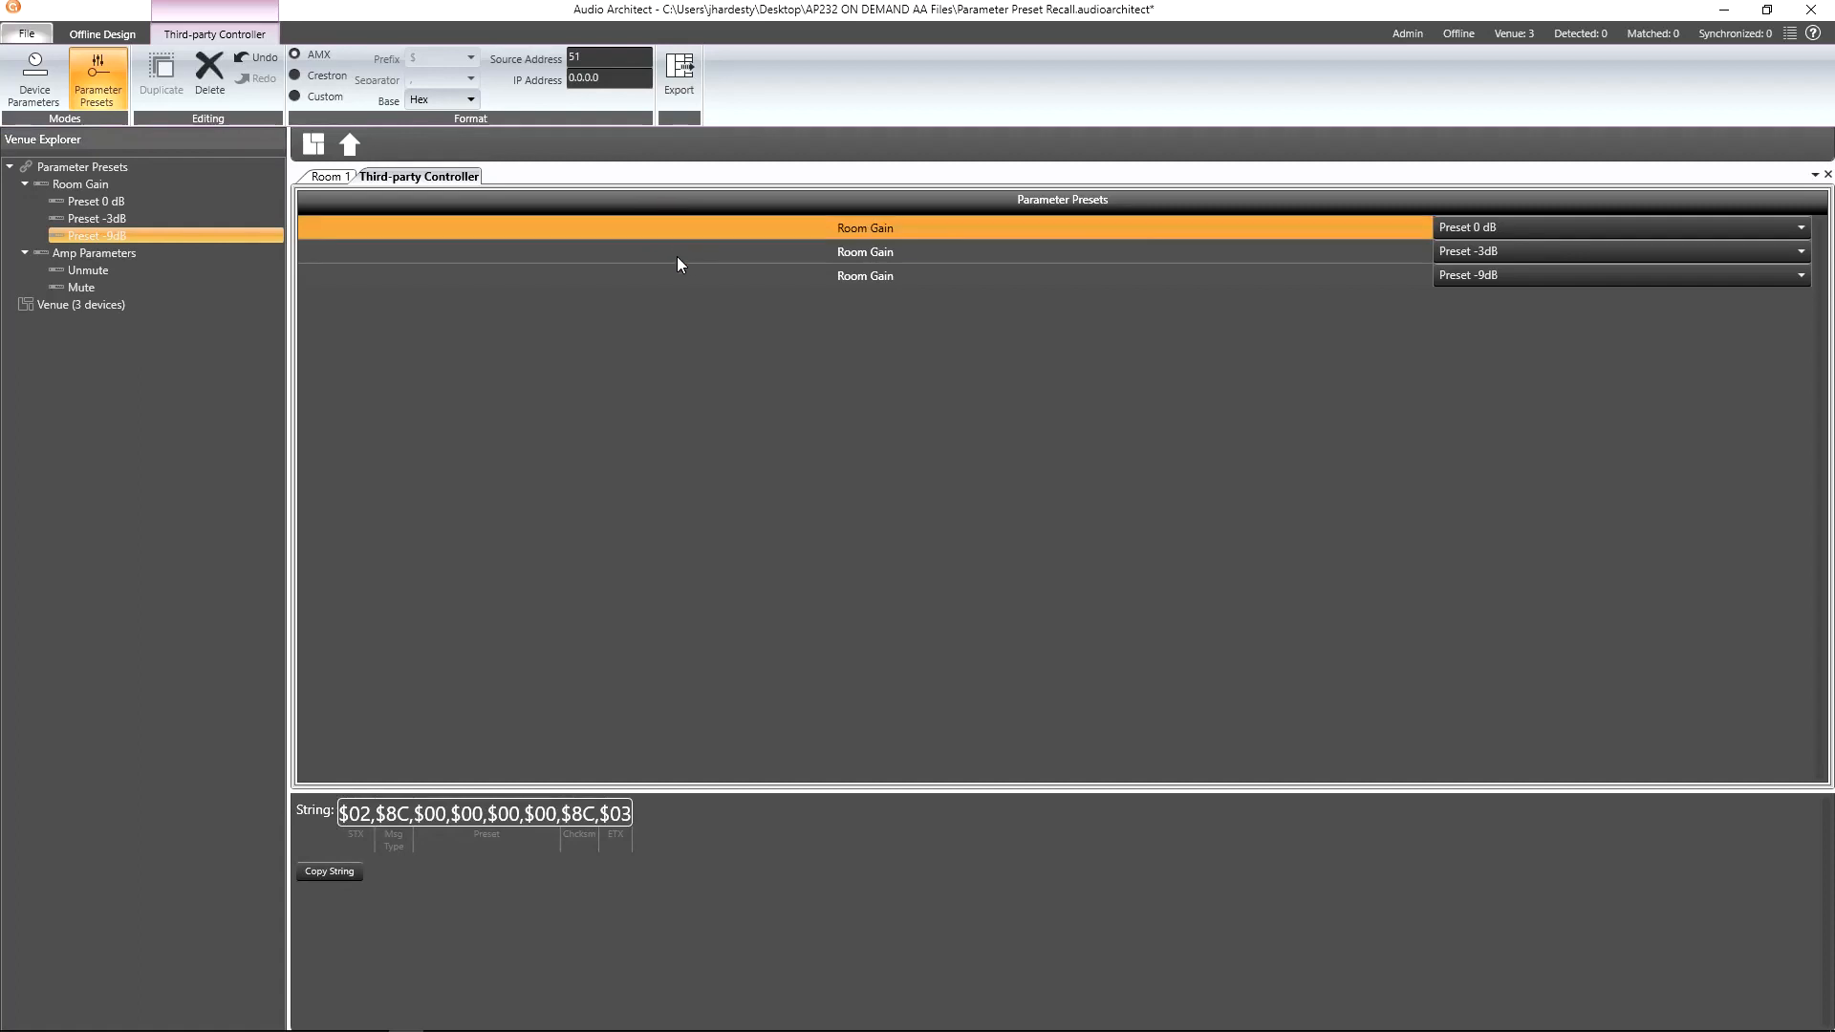
pyautogui.click(677, 255)
pyautogui.click(673, 279)
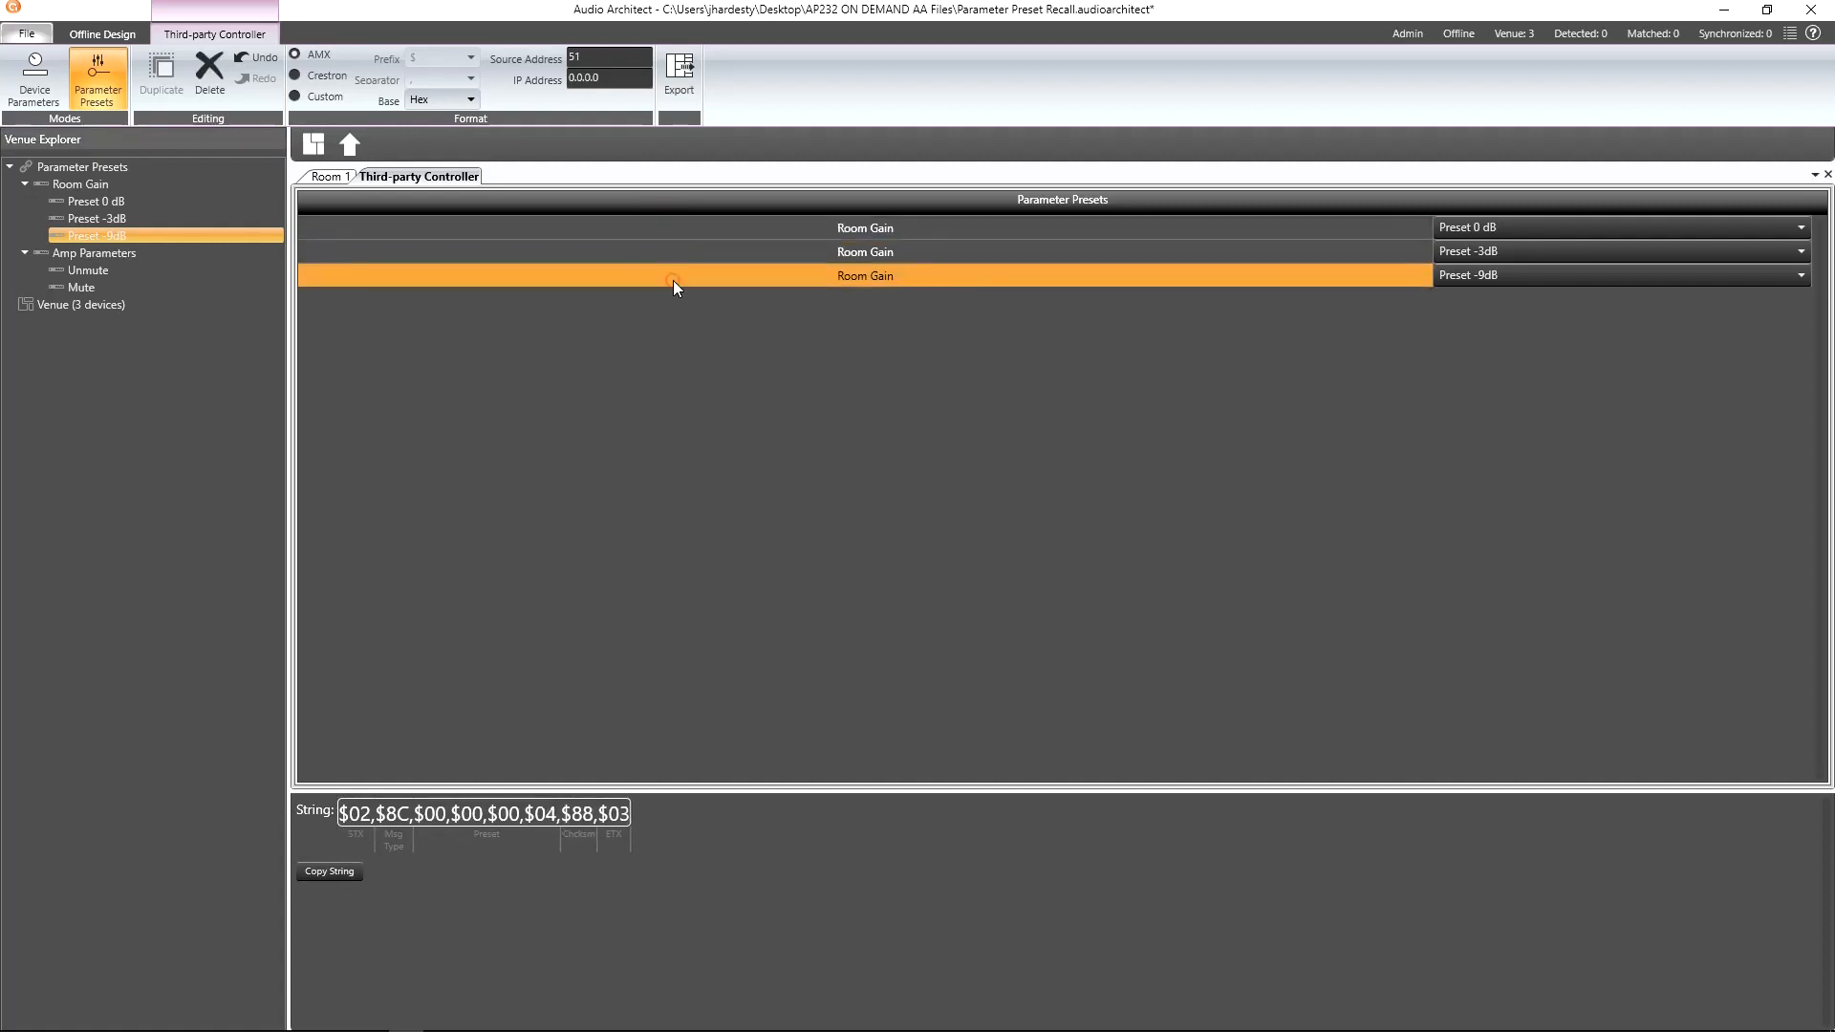
# Step: Add the Amp Parameters presets Unmute and Mute to the Third-party Controller and copy the Mute preset's control string
pyautogui.moveTo(88, 272); pyautogui.dragTo(373, 329)
pyautogui.moveTo(74, 289); pyautogui.dragTo(530, 317)
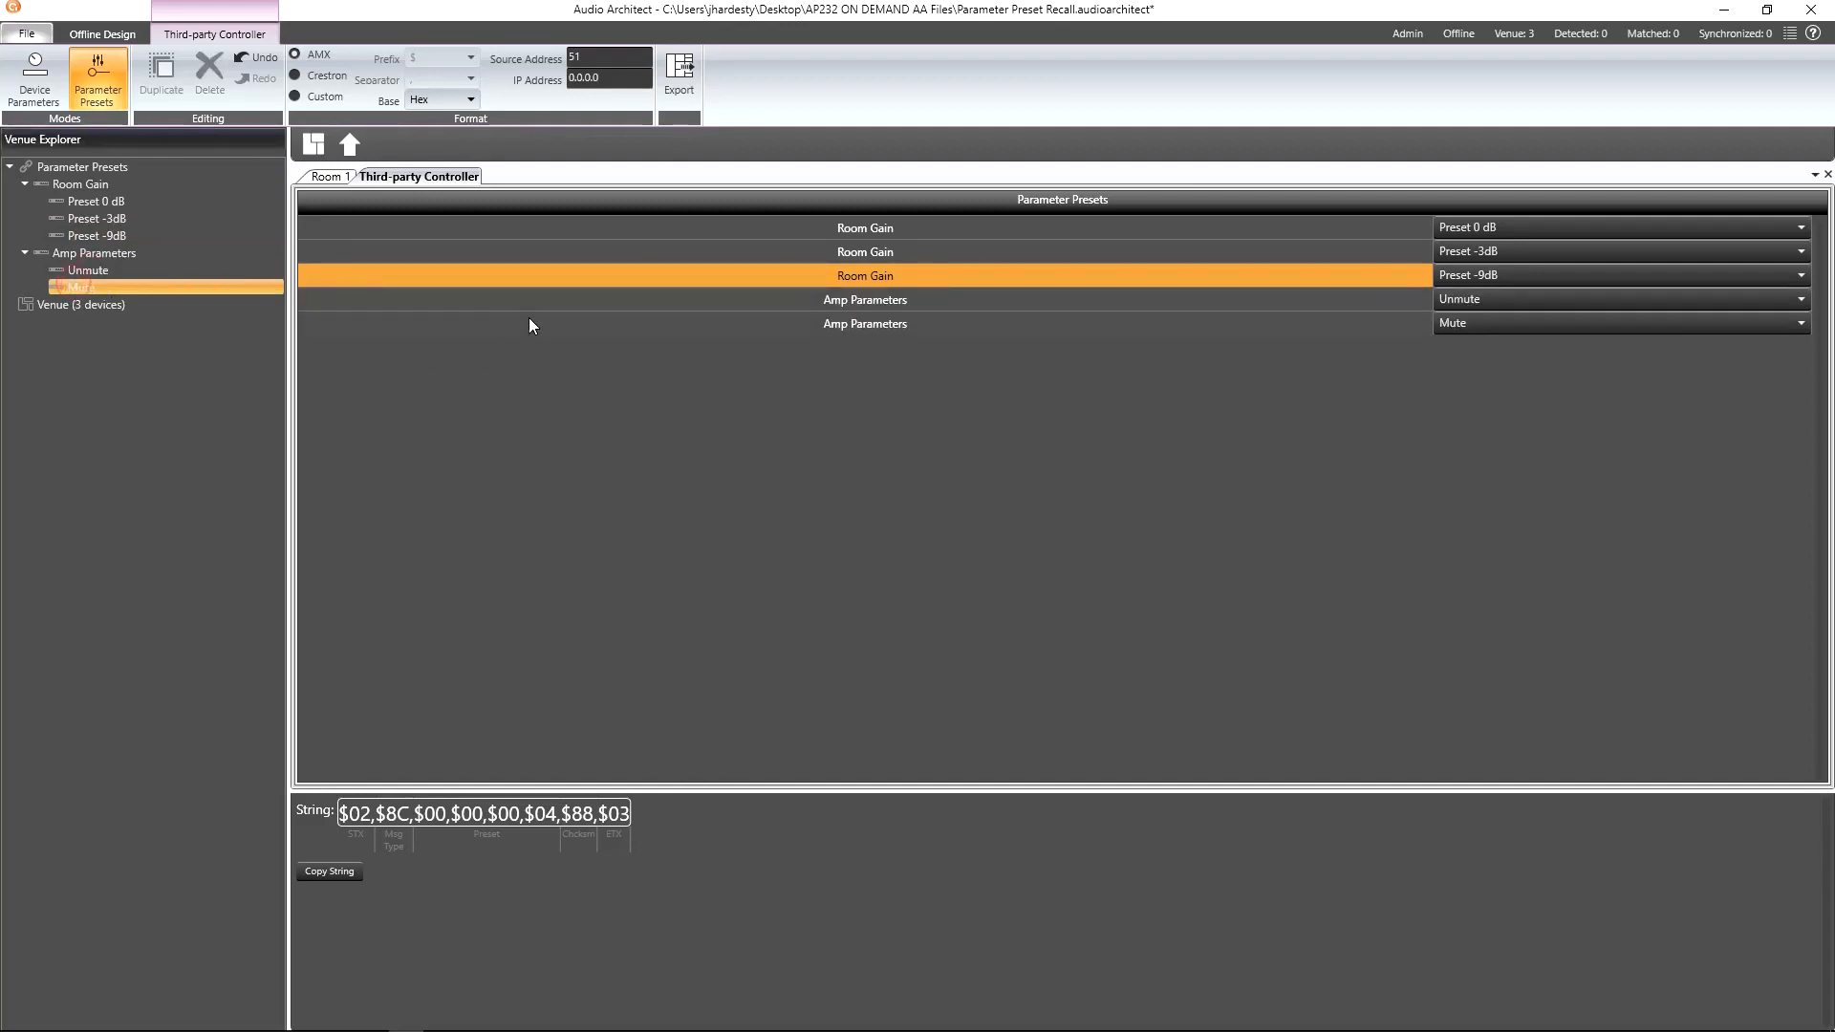
pyautogui.click(529, 317)
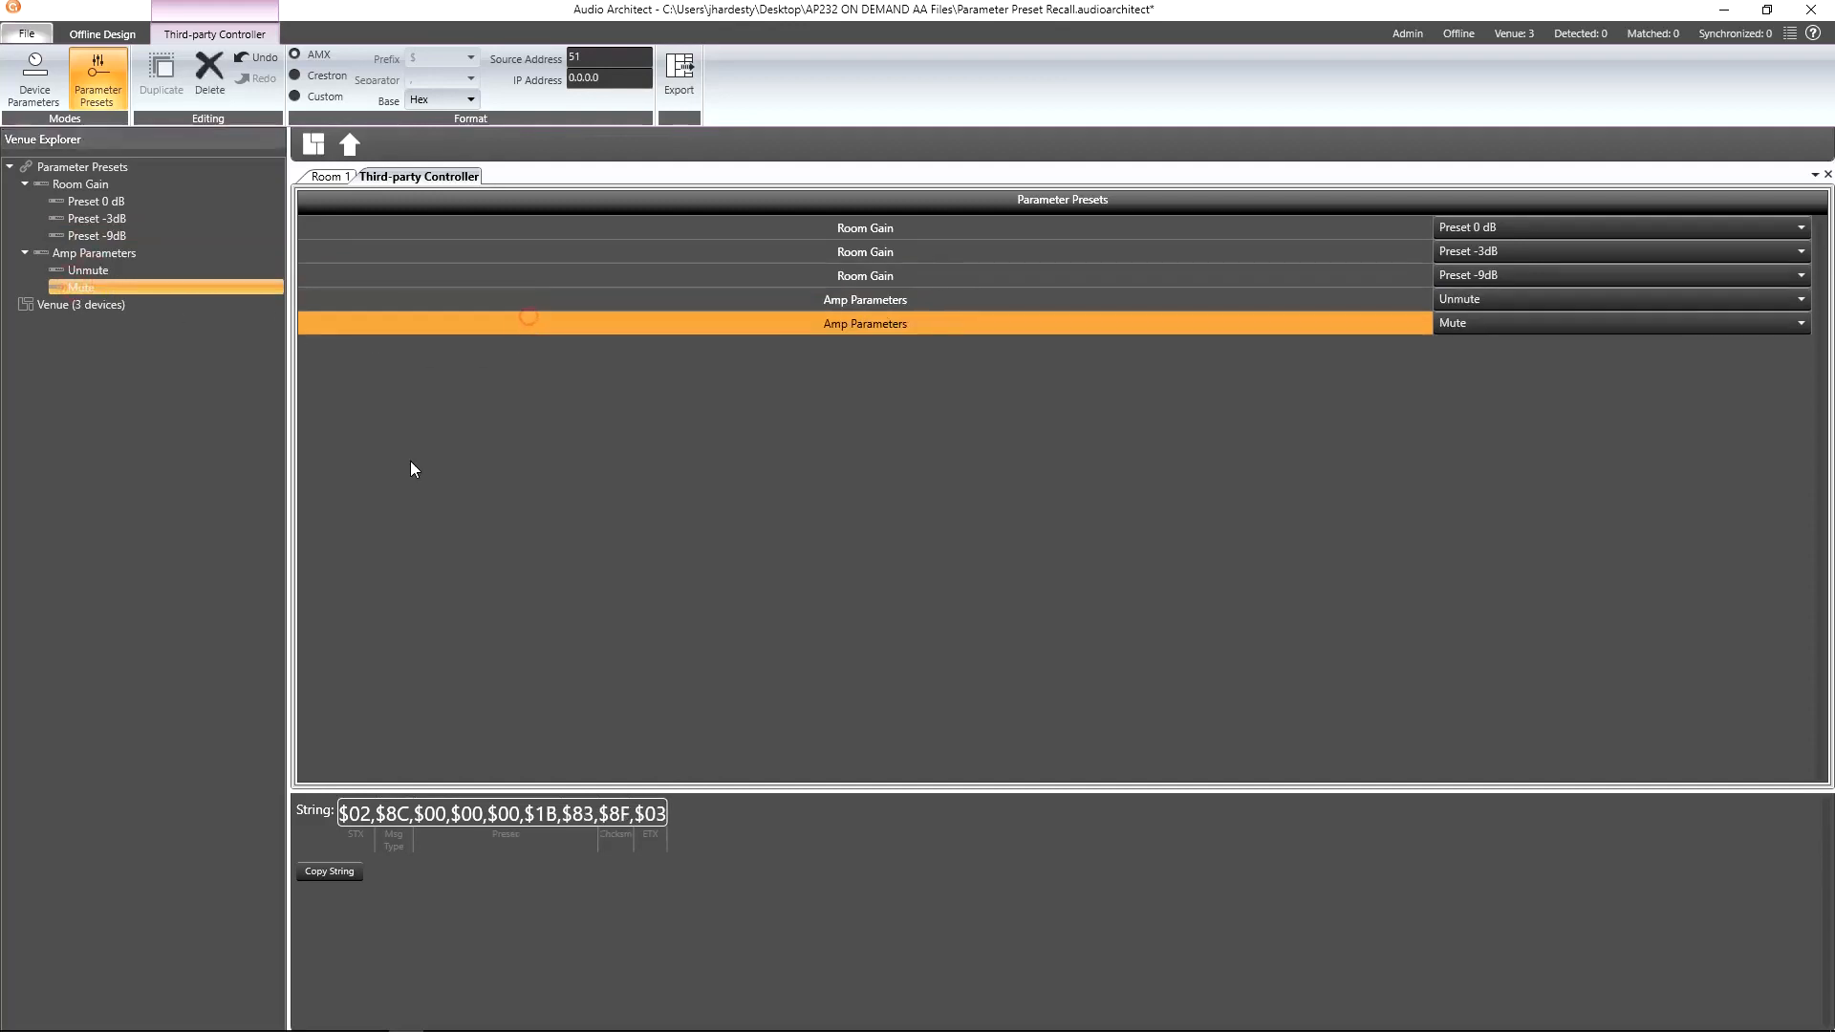
pyautogui.click(342, 874)
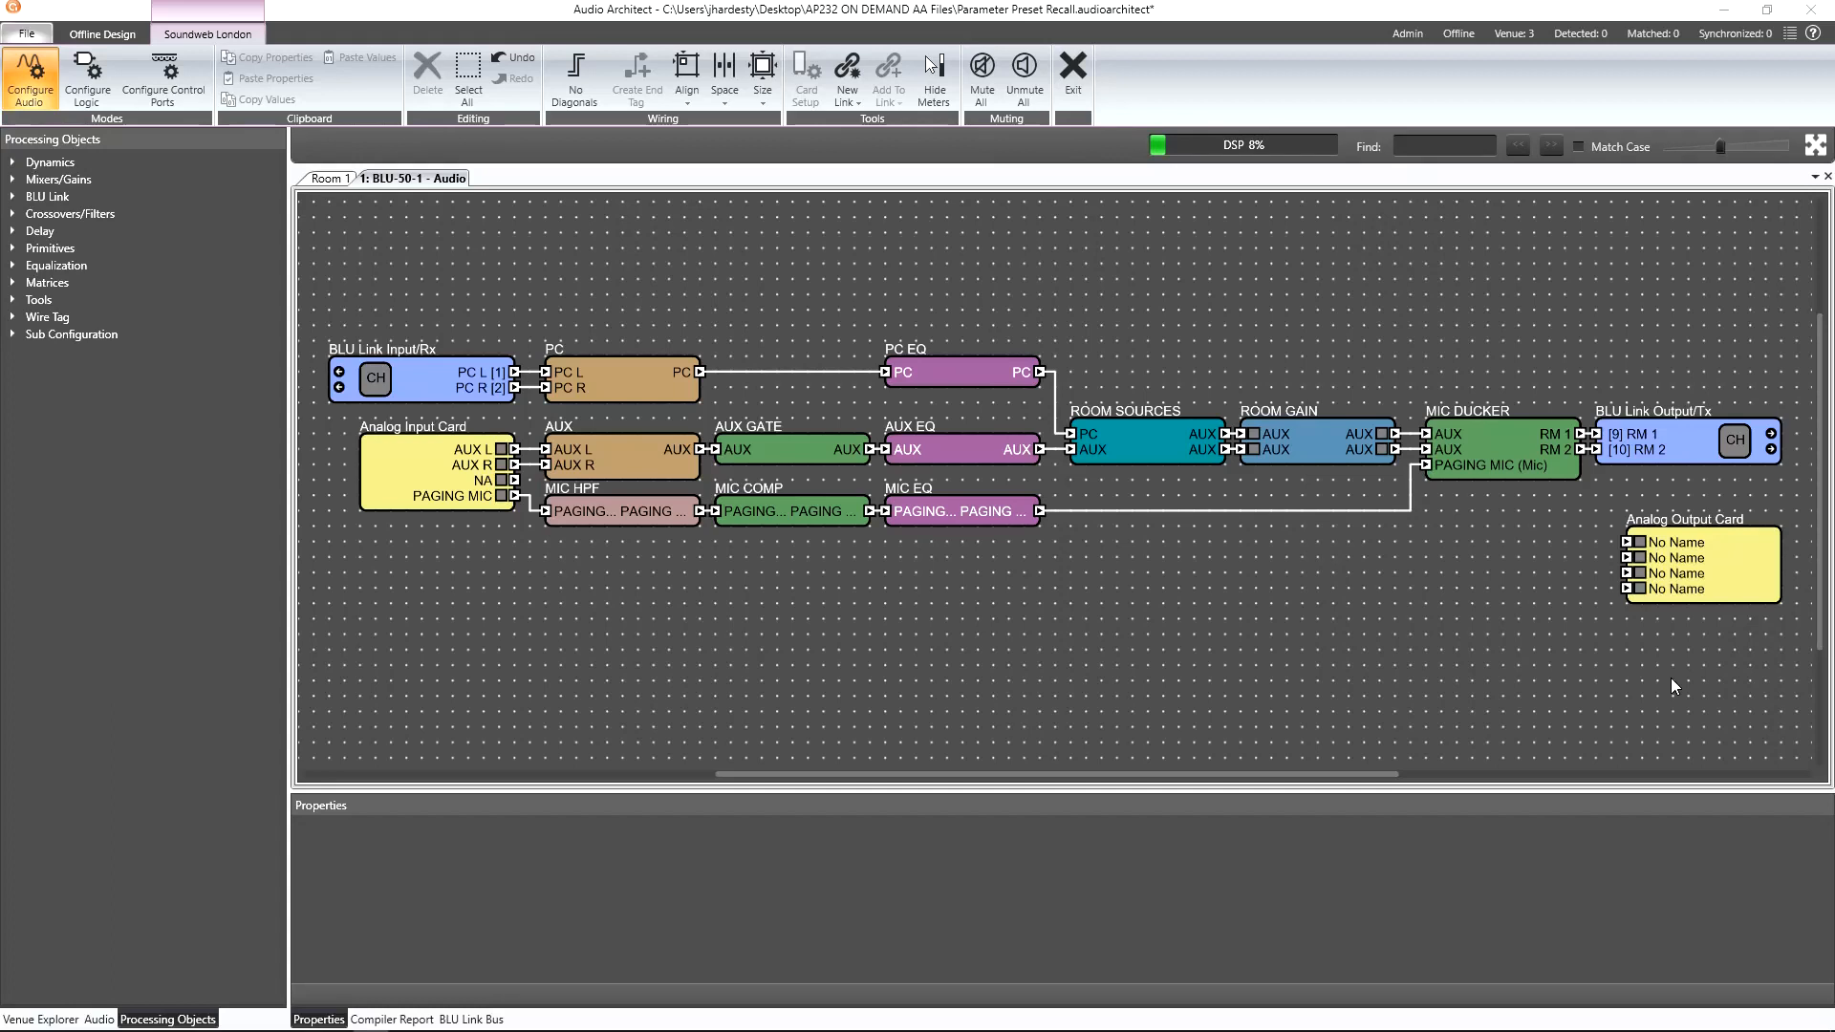
# Step: In the BLU-50-1's control port configuration, assign the Room Gain preset group to input 1 and the Mute preset to input 2
pyautogui.click(187, 105)
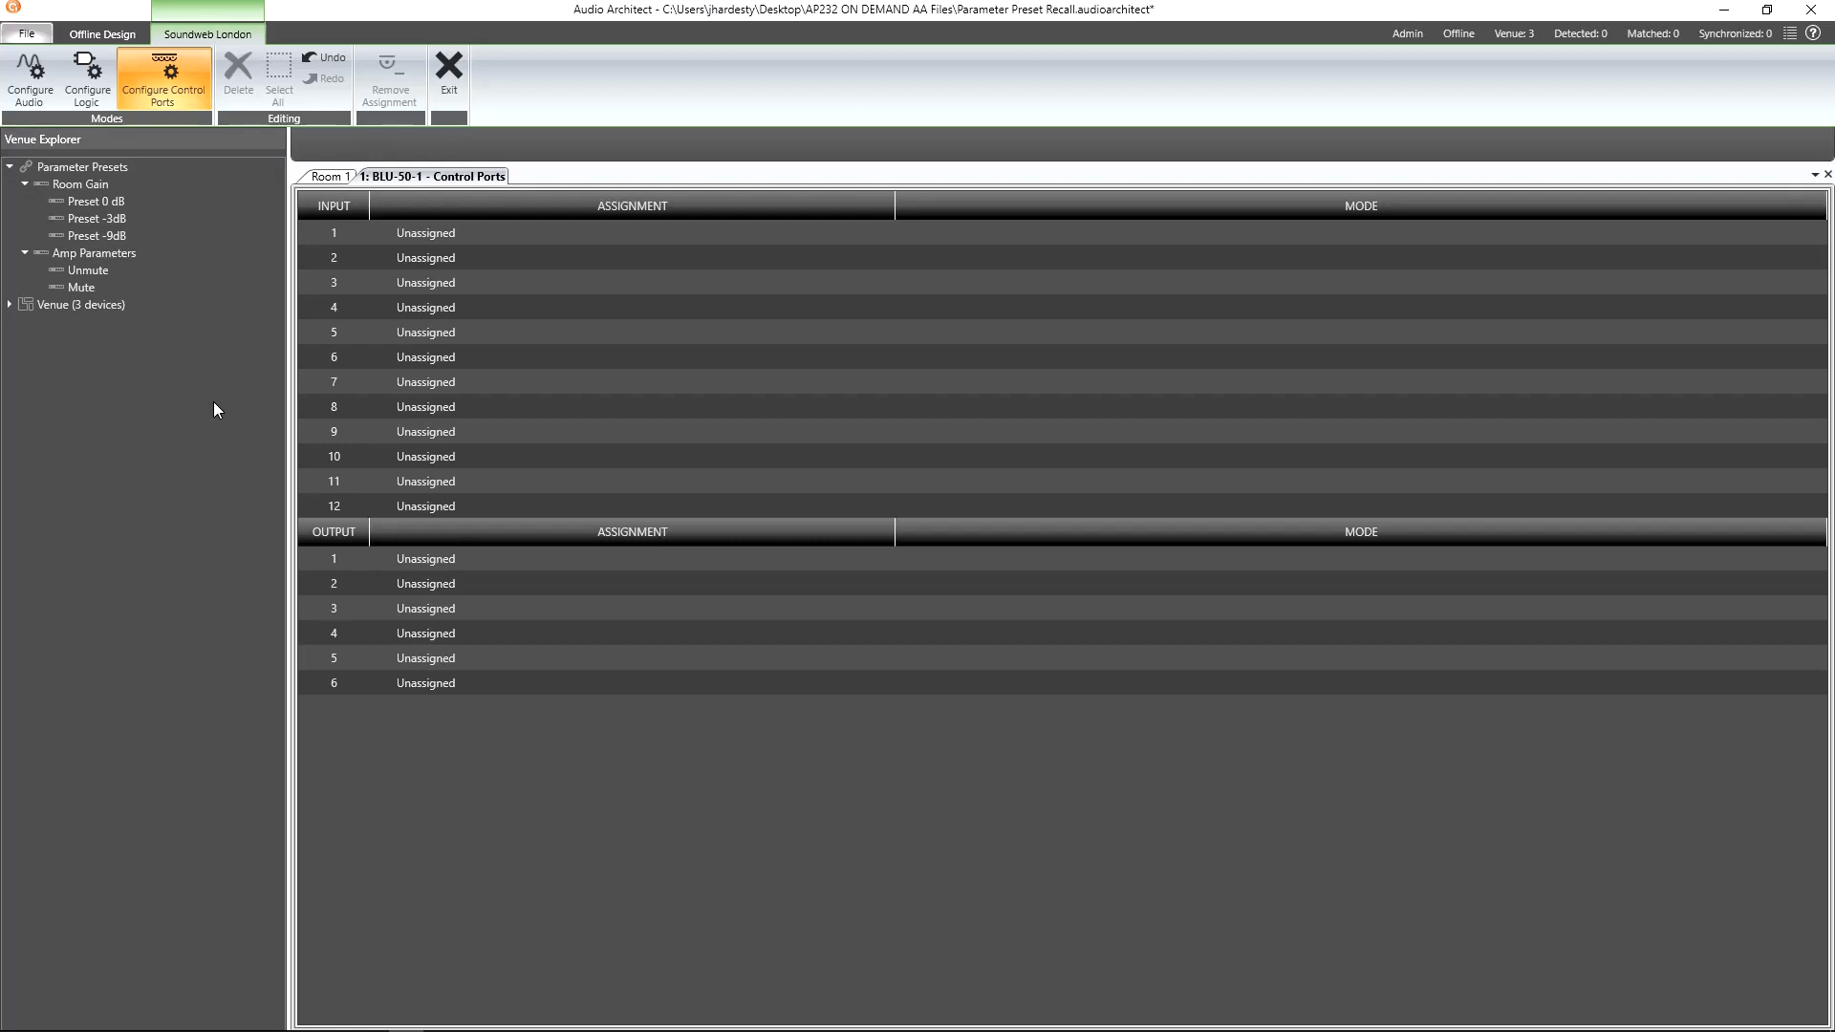
pyautogui.moveTo(60, 184); pyautogui.dragTo(450, 246)
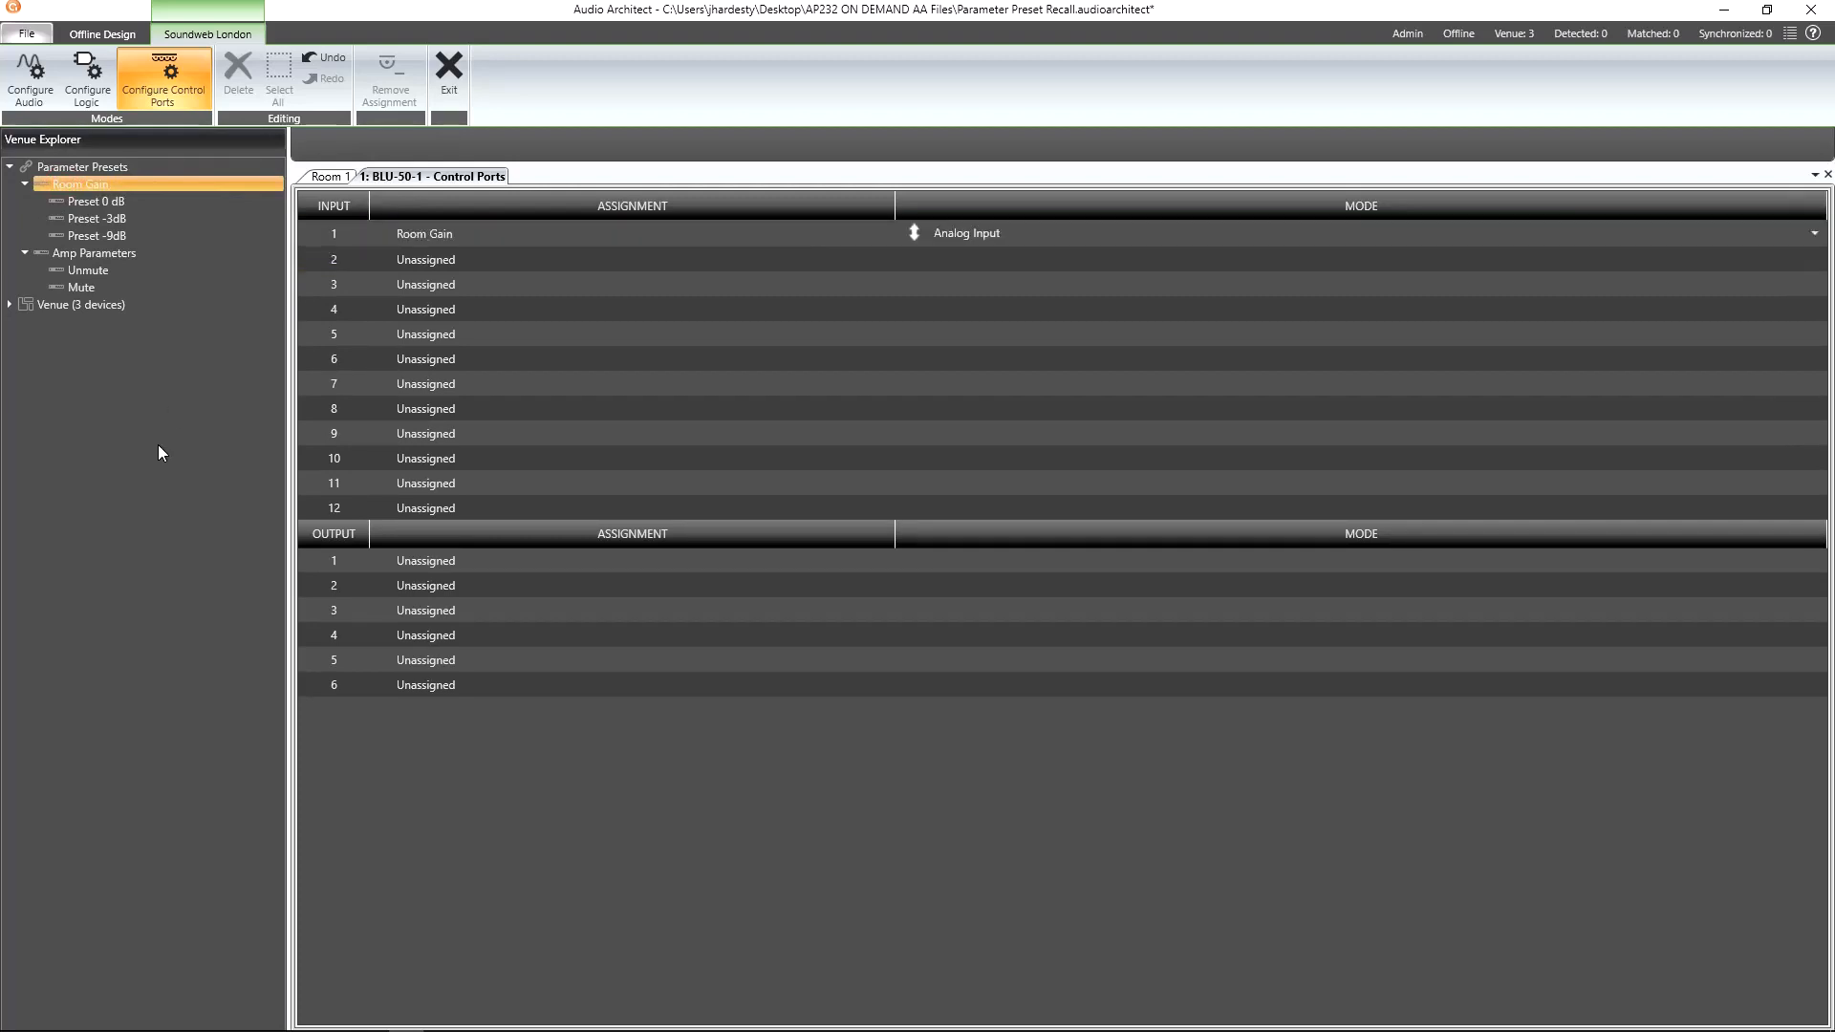
pyautogui.moveTo(84, 288); pyautogui.dragTo(409, 260)
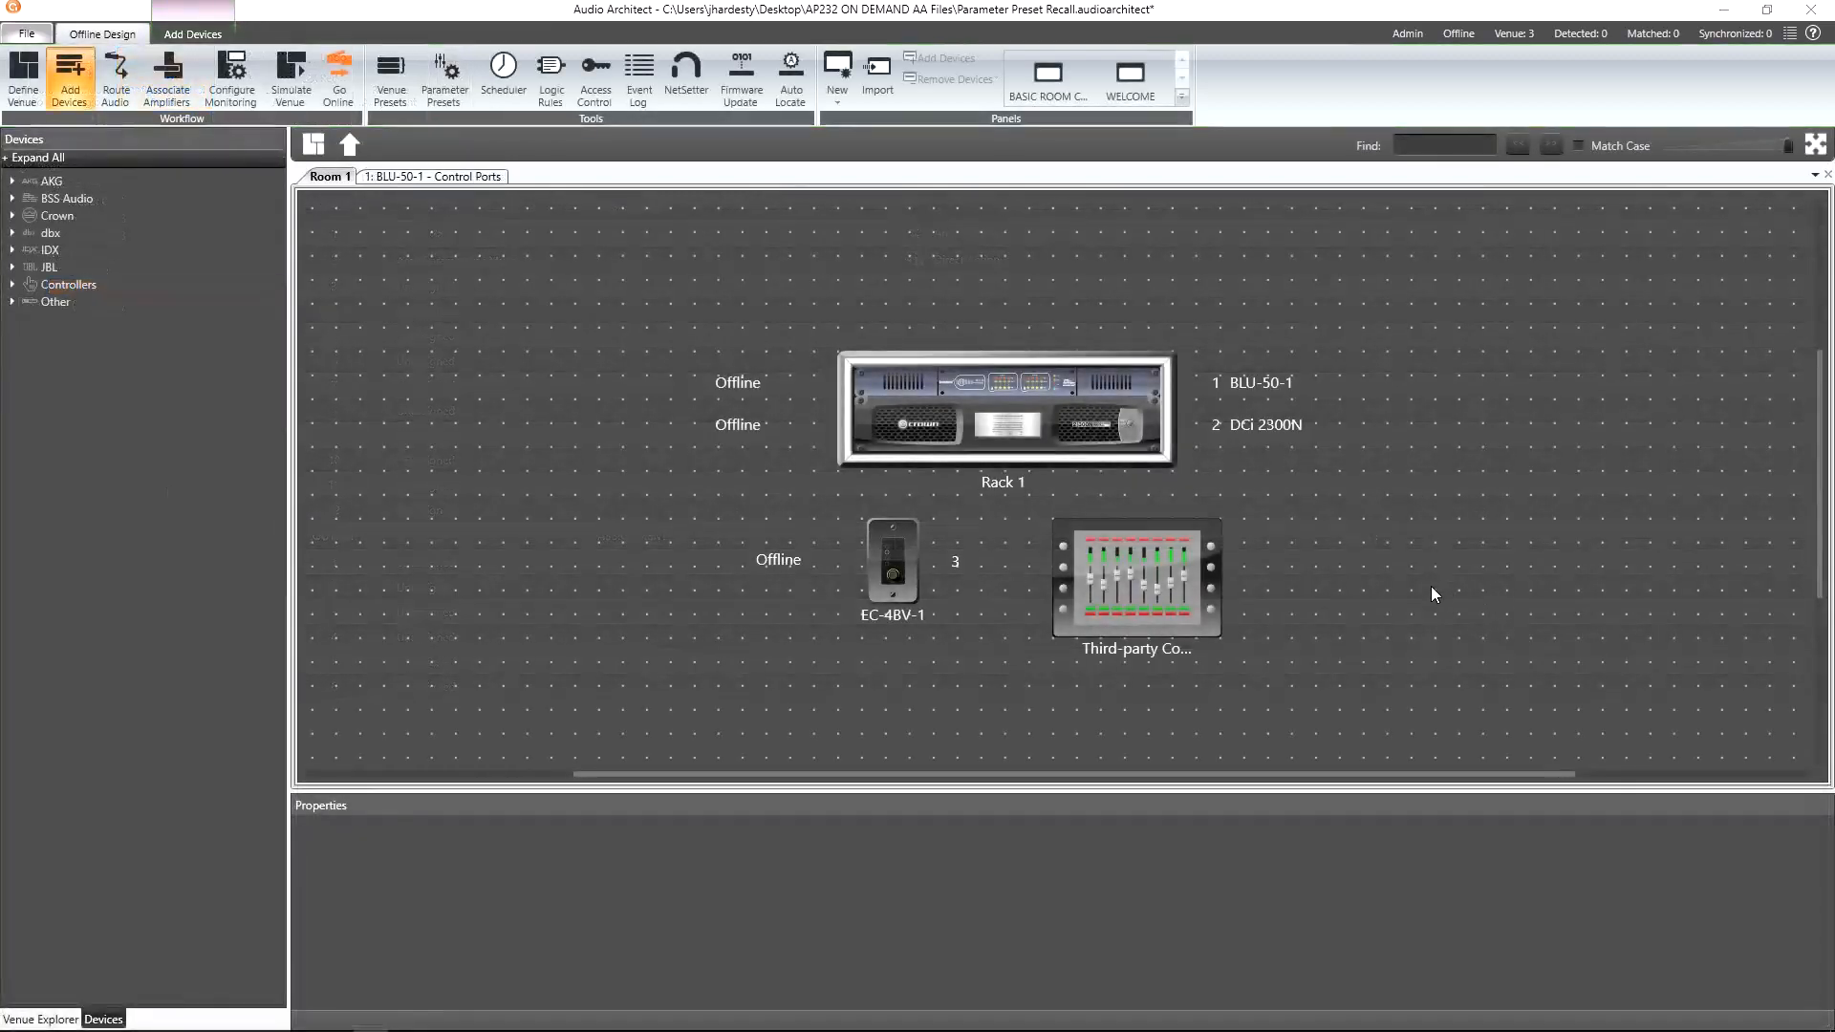
# Step: Inspect the BLU-50-1's control port properties and the DCi 2300N's Soundweb London Preset Proxy setting
pyautogui.click(1114, 391)
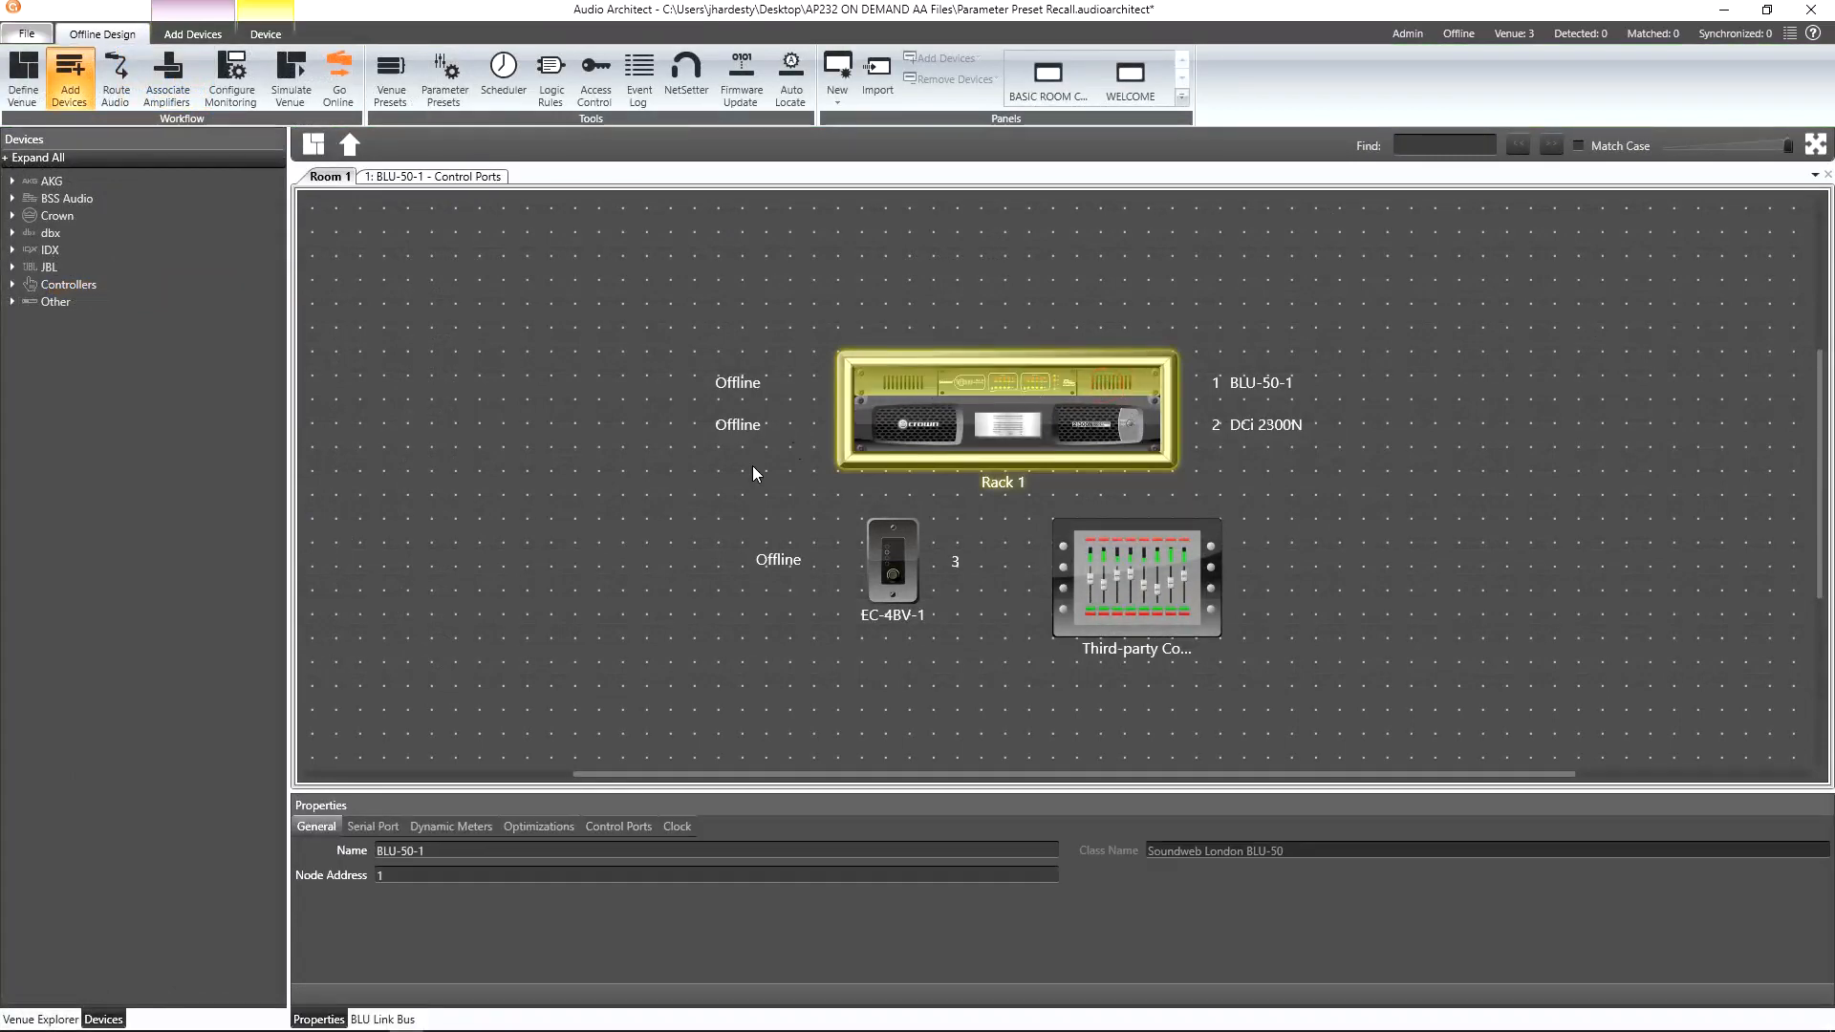
pyautogui.click(608, 828)
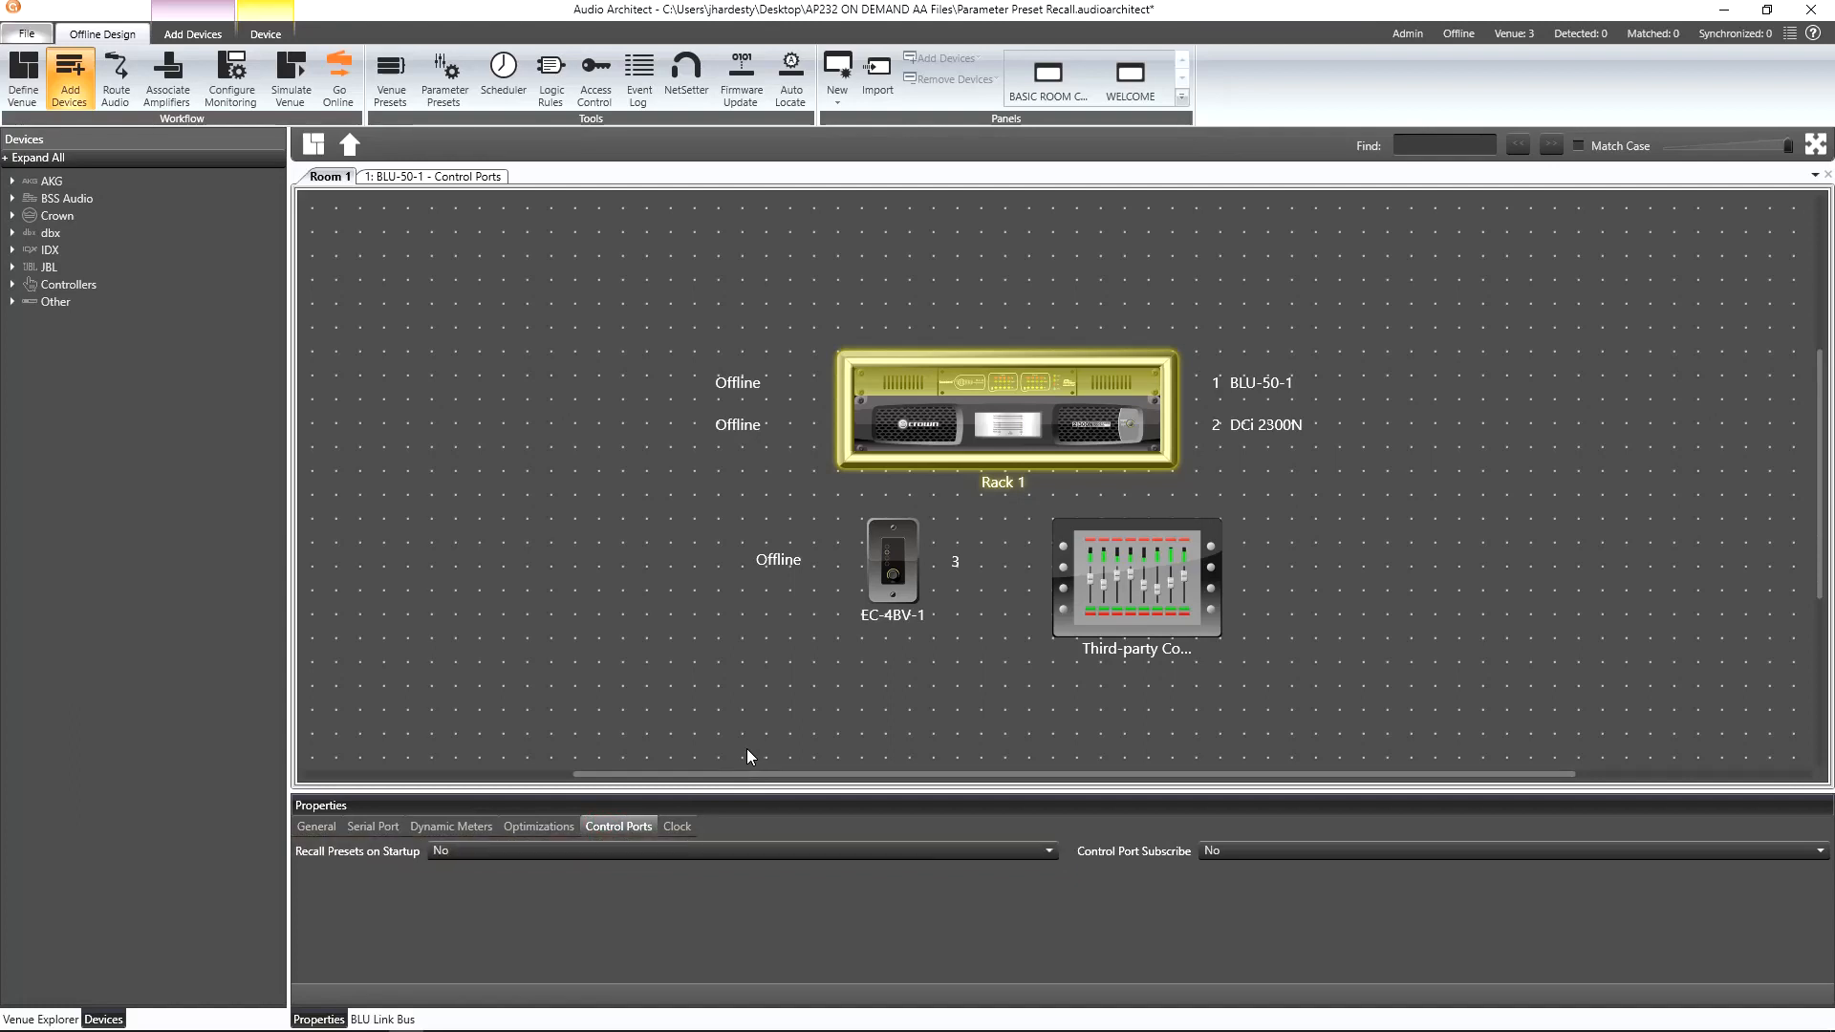
pyautogui.click(978, 438)
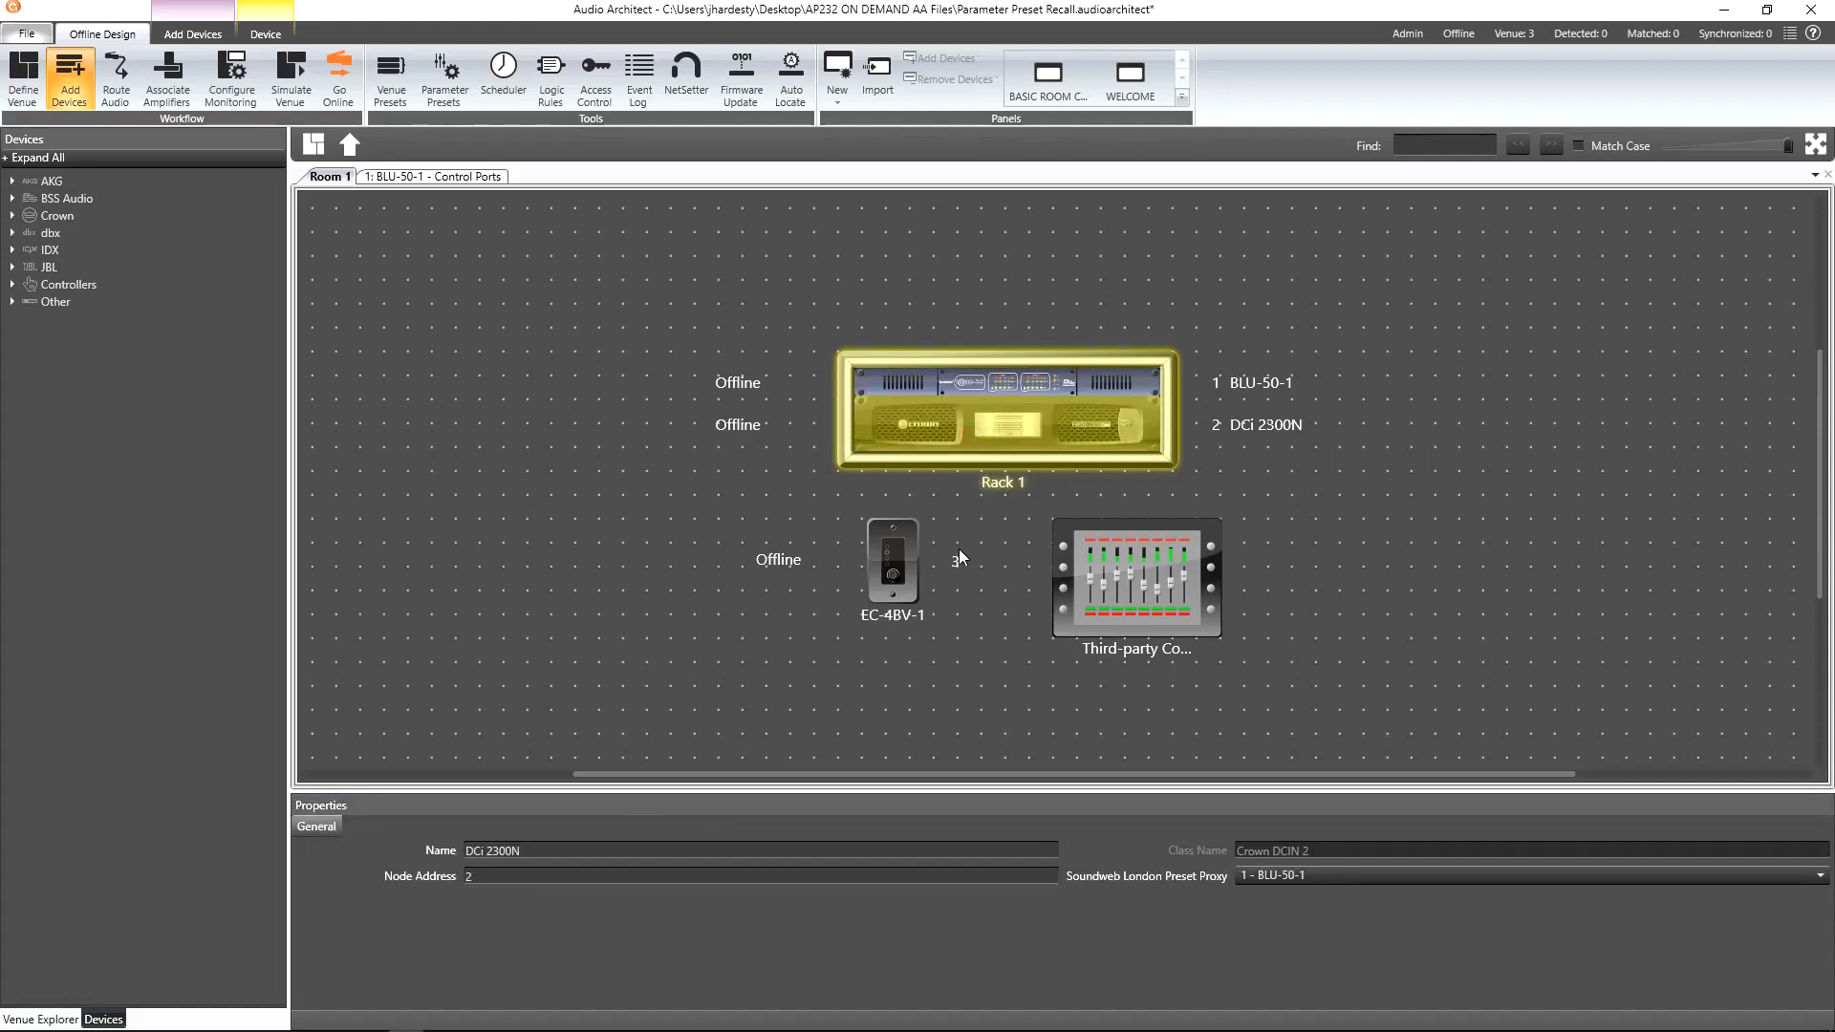
pyautogui.click(1318, 898)
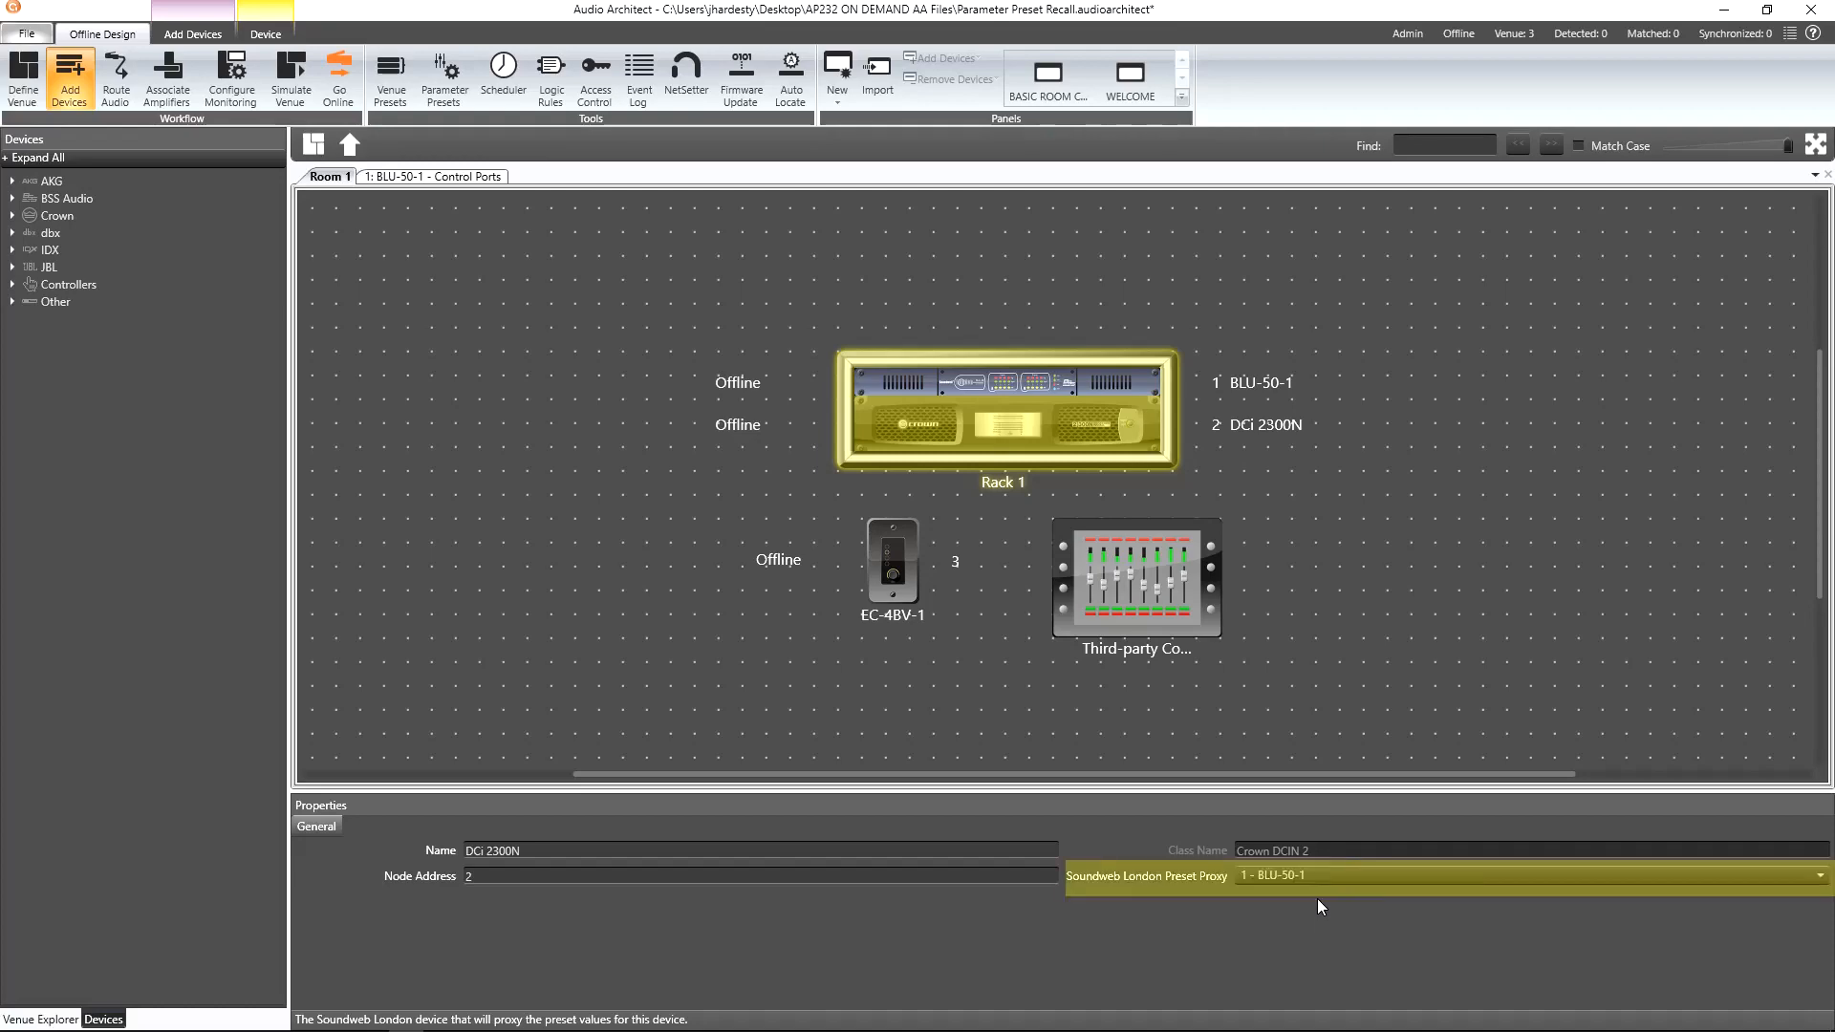